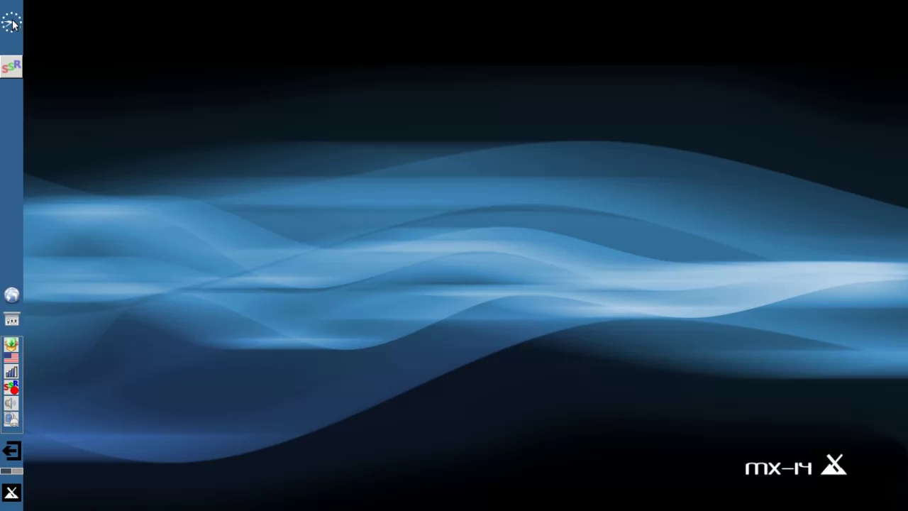
- Open the Orage calendar on today's date, close it, and quit Orage completely
{"action": "mouse_move", "coordinate": [13, 24]}
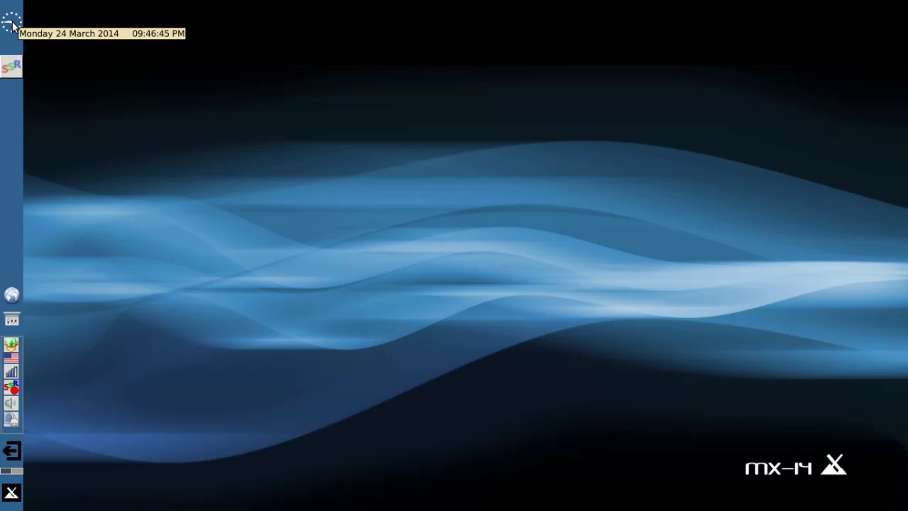
{"action": "left_click", "coordinate": [12, 24]}
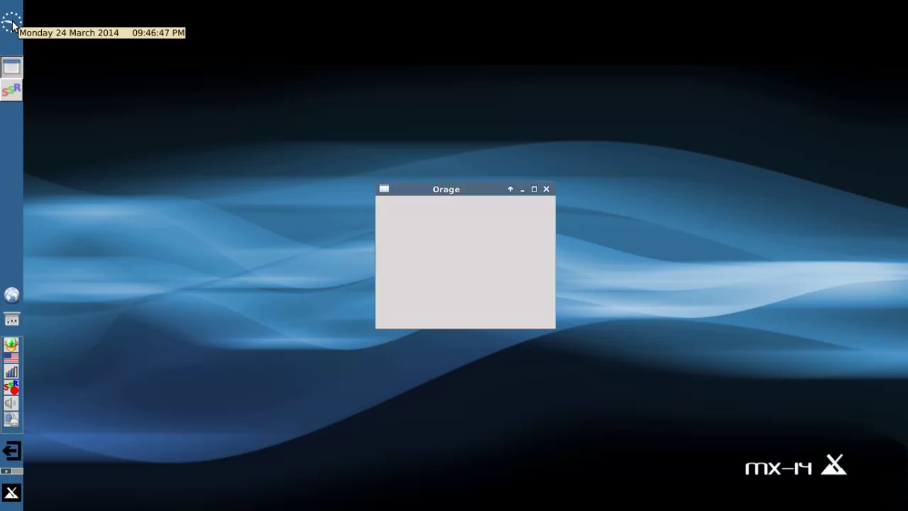
{"action": "left_click", "coordinate": [547, 189]}
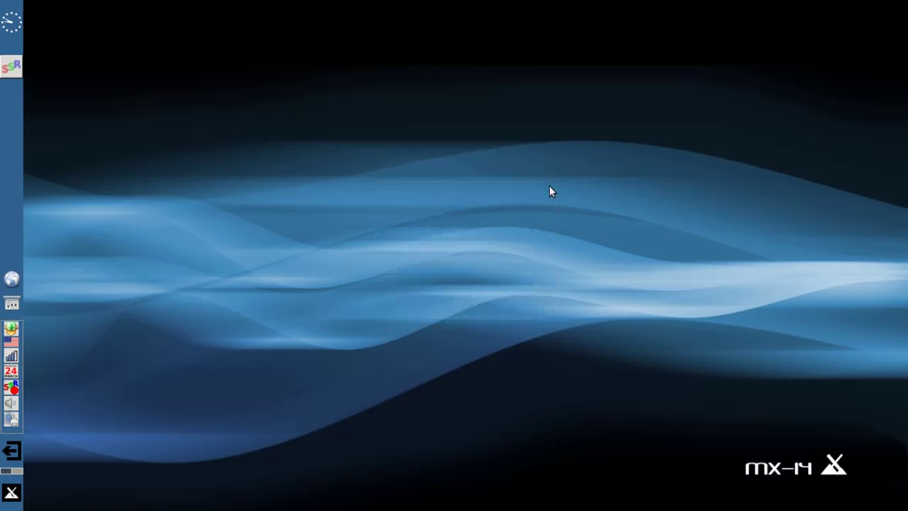
{"action": "right_click", "coordinate": [11, 371]}
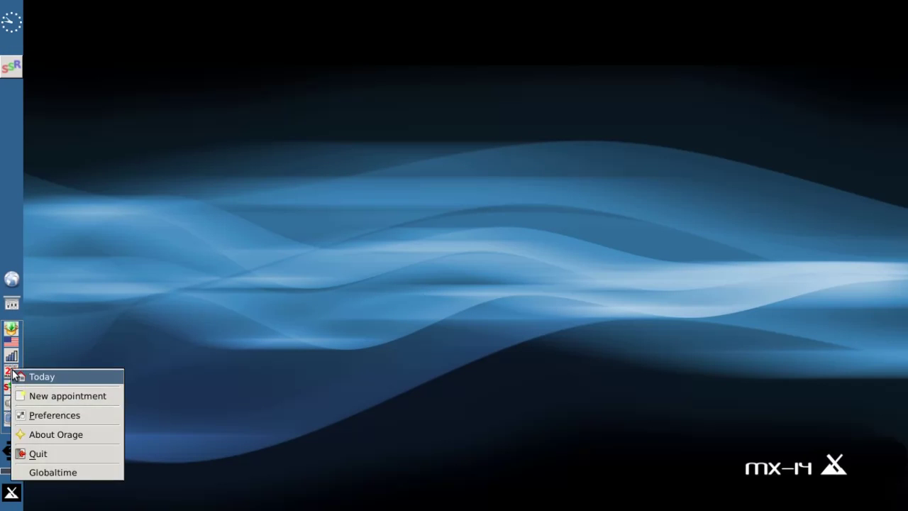
{"action": "left_click", "coordinate": [55, 456]}
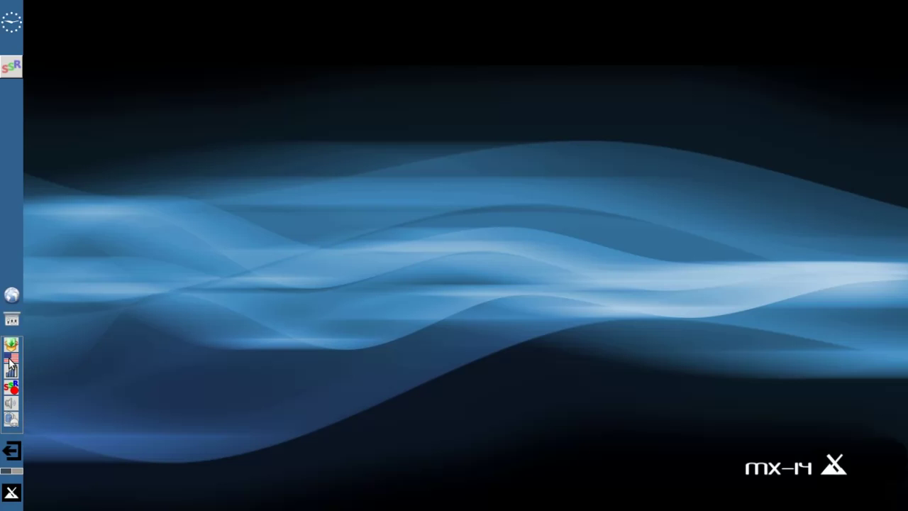
- Show the applications menu, then dismiss it
{"action": "mouse_move", "coordinate": [14, 374]}
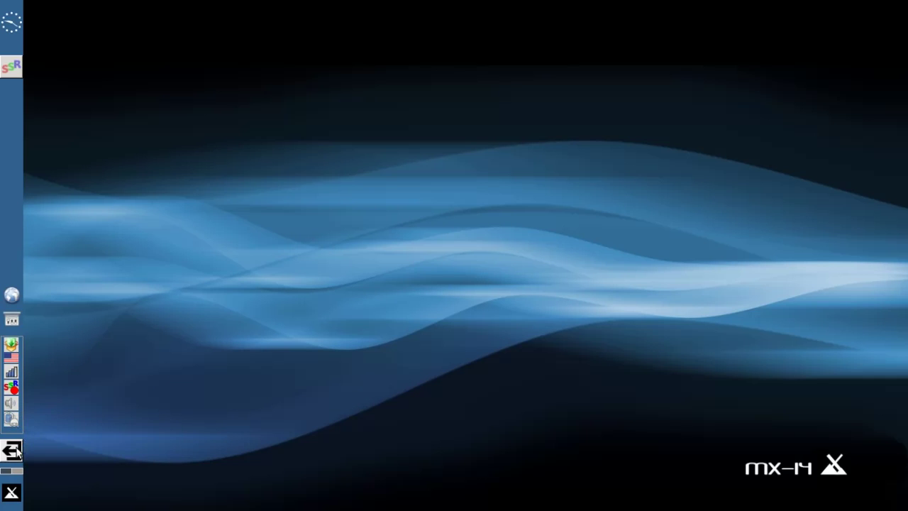
{"action": "left_click", "coordinate": [9, 494]}
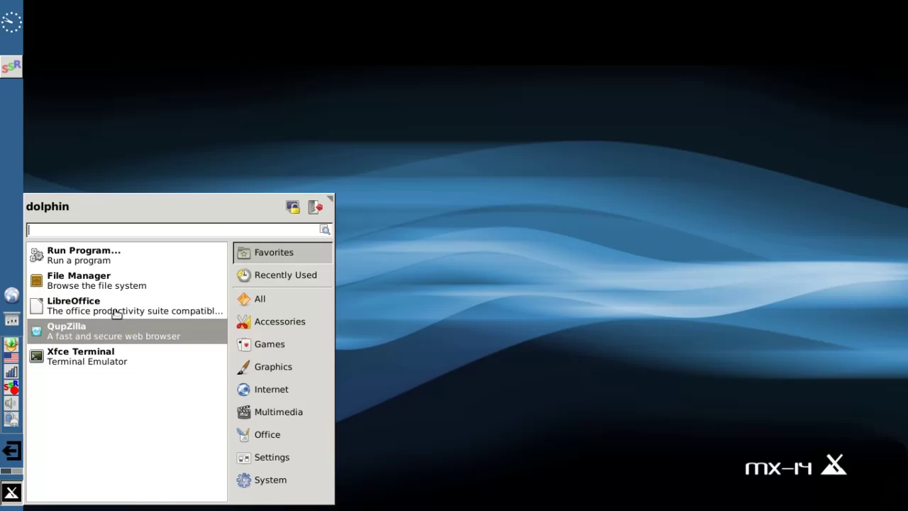
{"action": "left_click", "coordinate": [188, 147]}
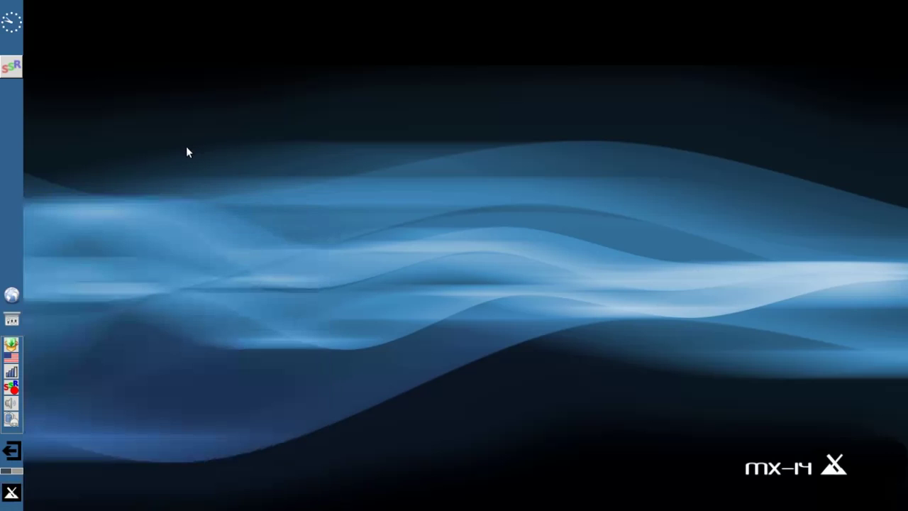
- Launch the web browser, scroll through its page, then close it
{"action": "left_click", "coordinate": [7, 297]}
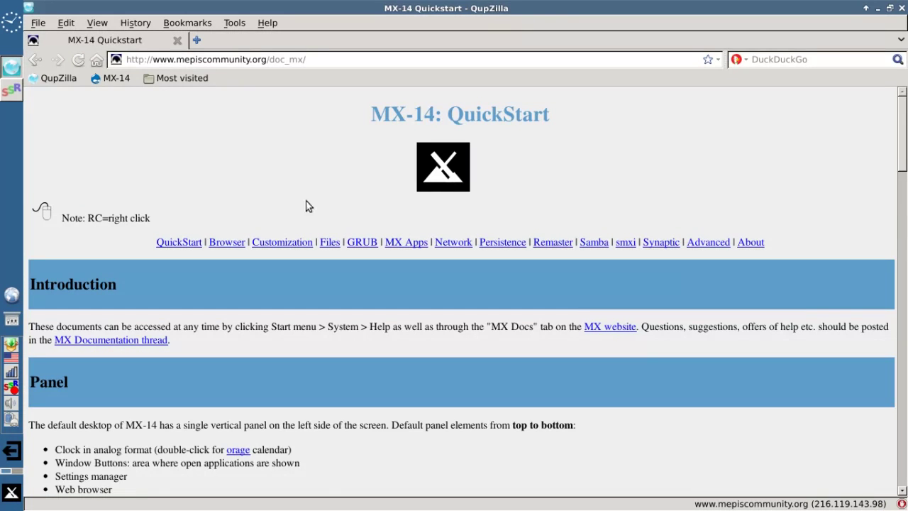
{"action": "scroll", "coordinate": [164, 354], "scroll_direction": "down", "scroll_amount": 11}
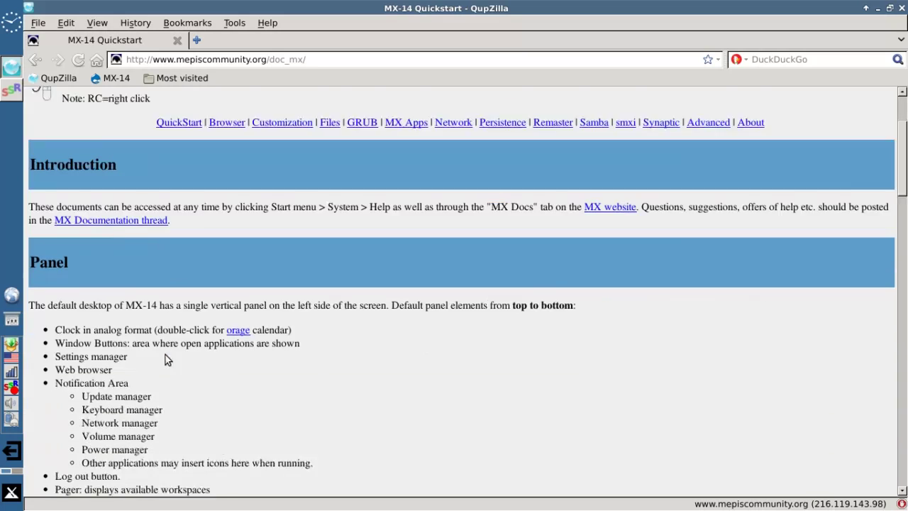
{"action": "scroll", "coordinate": [165, 355], "scroll_direction": "down", "scroll_amount": 8}
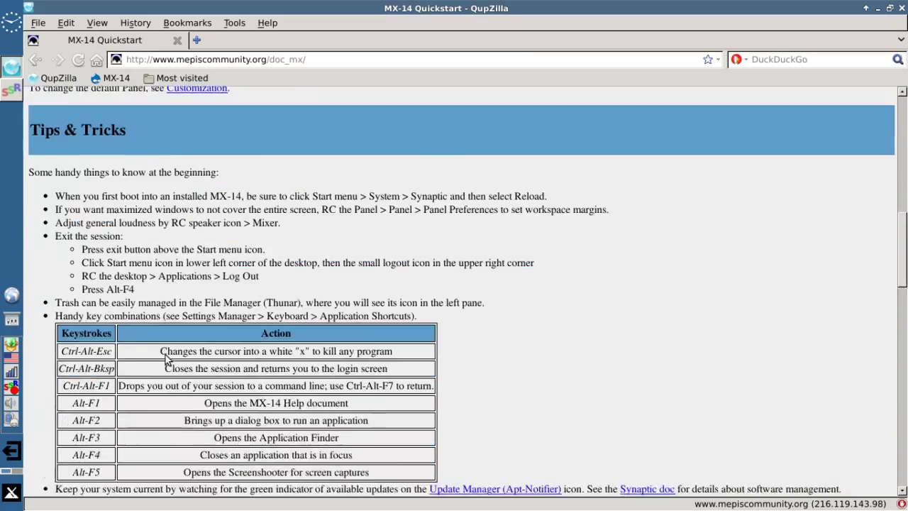
{"action": "scroll", "coordinate": [165, 354], "scroll_direction": "up", "scroll_amount": 4}
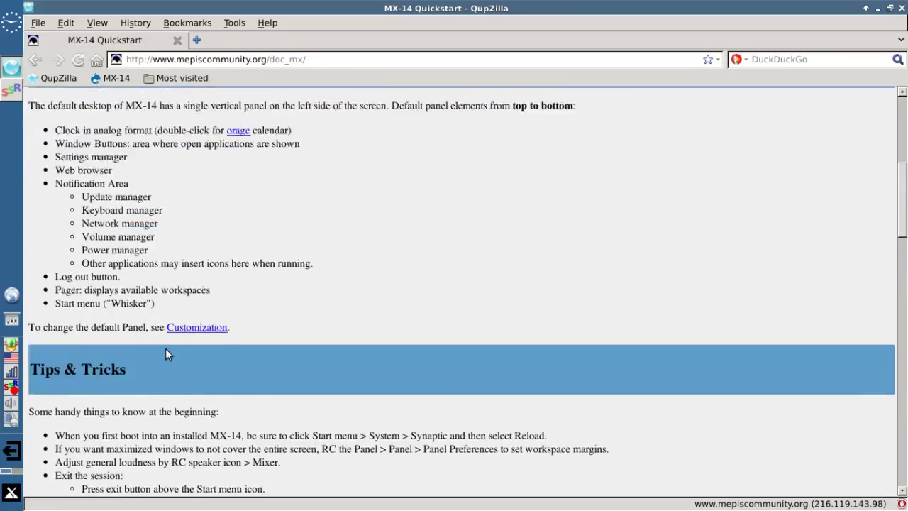
{"action": "scroll", "coordinate": [165, 352], "scroll_direction": "up", "scroll_amount": 9}
{"action": "scroll", "coordinate": [165, 353], "scroll_direction": "up", "scroll_amount": 6}
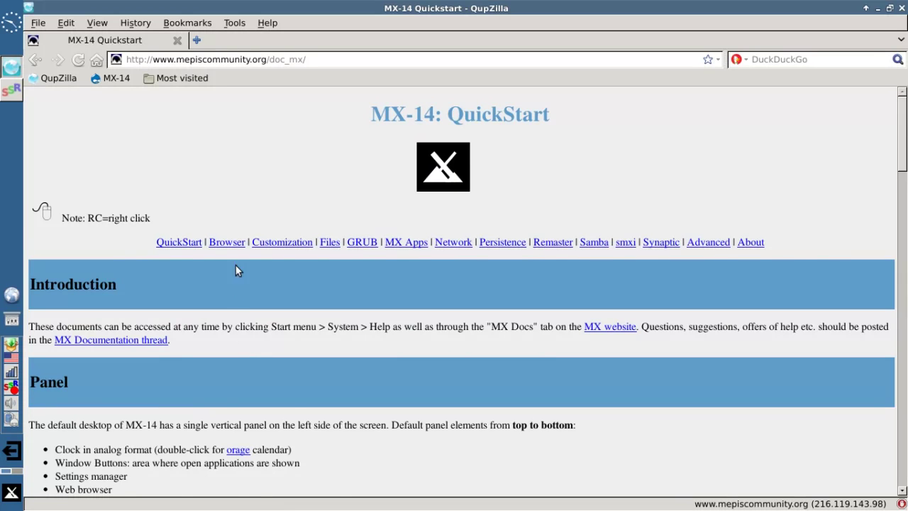
{"action": "scroll", "coordinate": [329, 287], "scroll_direction": "down", "scroll_amount": 5}
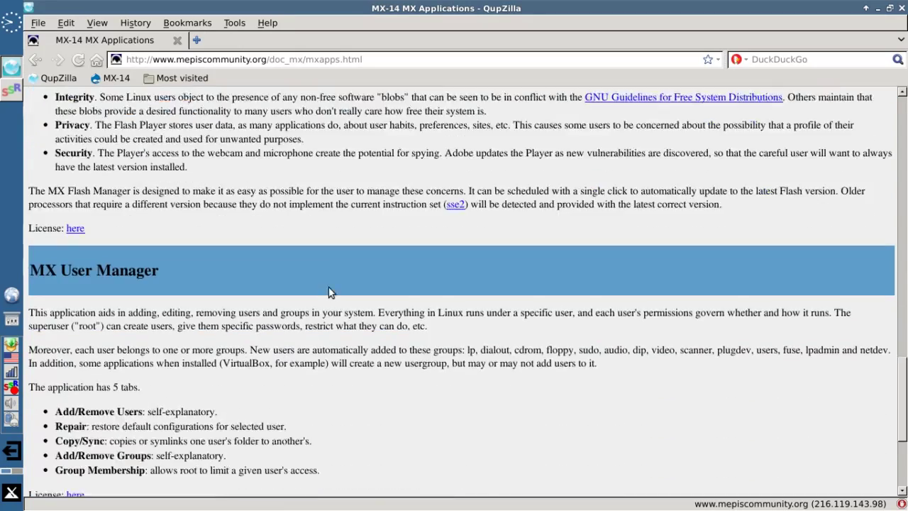
{"action": "scroll", "coordinate": [328, 287], "scroll_direction": "down", "scroll_amount": 5}
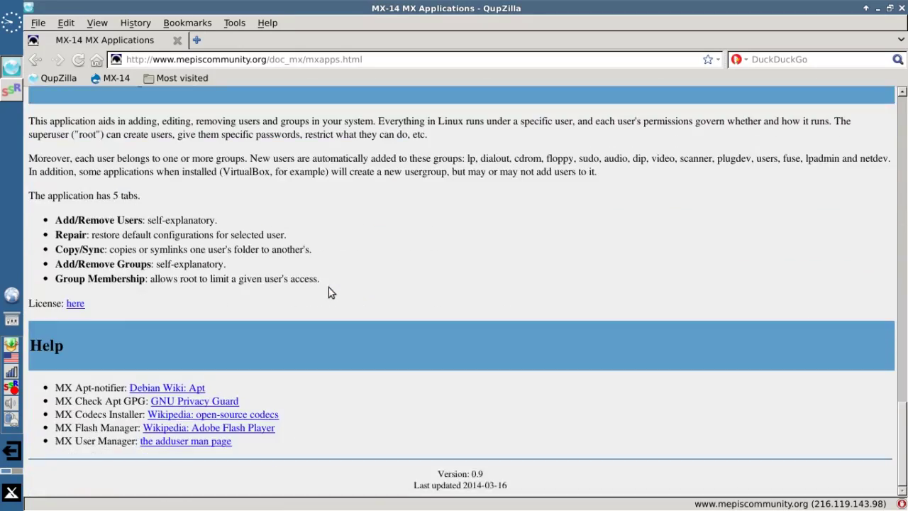
{"action": "scroll", "coordinate": [353, 153], "scroll_direction": "up", "scroll_amount": 15}
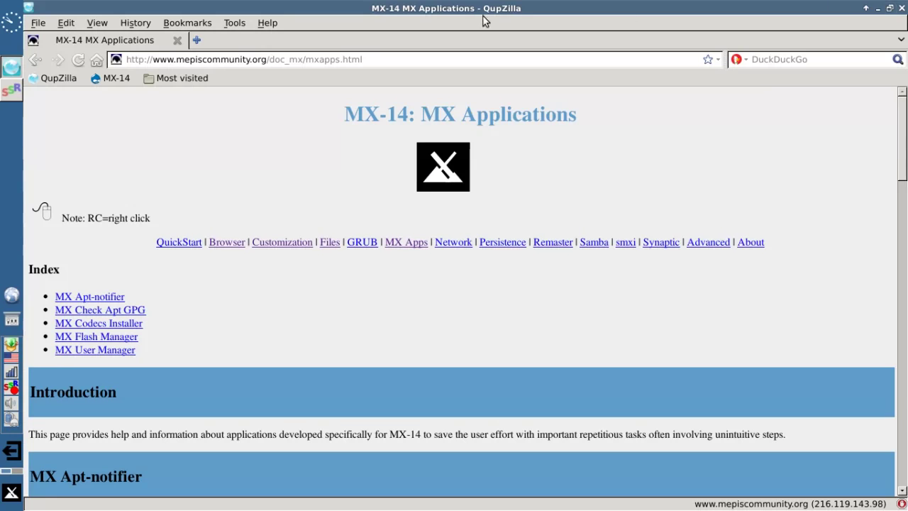
{"action": "left_click", "coordinate": [901, 12]}
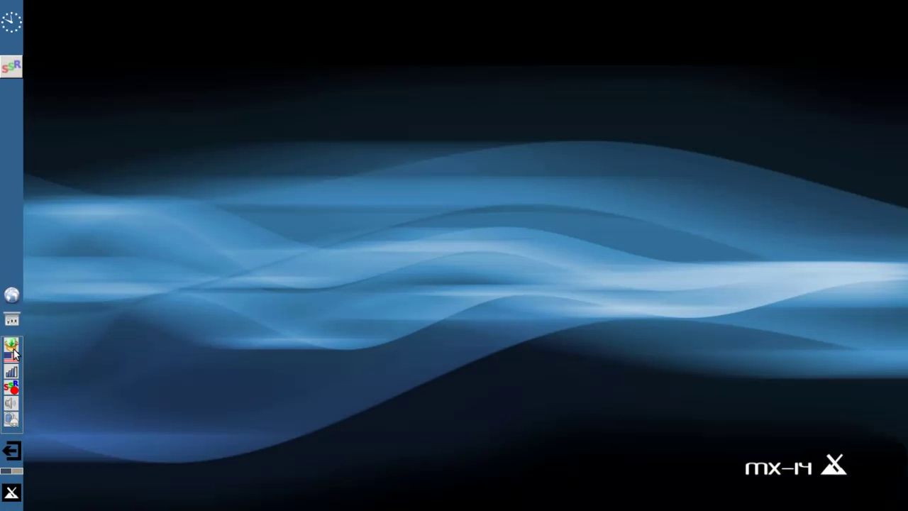
- Cancel the package manager's password prompt, then review pending upgrades without installing them
{"action": "left_click", "coordinate": [12, 352]}
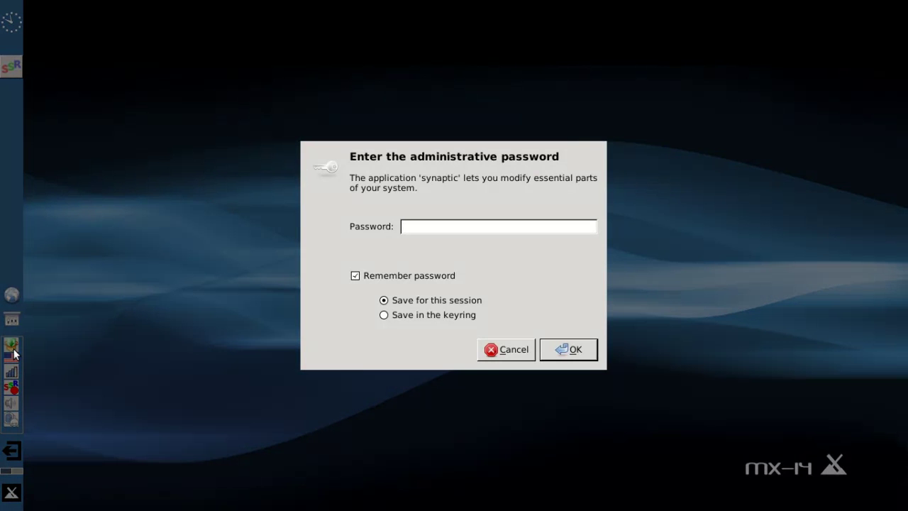
{"action": "left_click", "coordinate": [506, 349]}
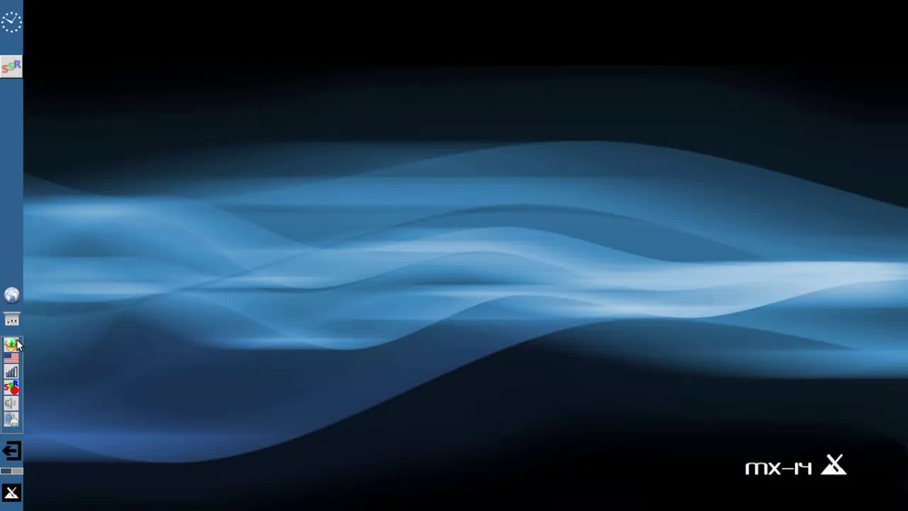
{"action": "right_click", "coordinate": [17, 345]}
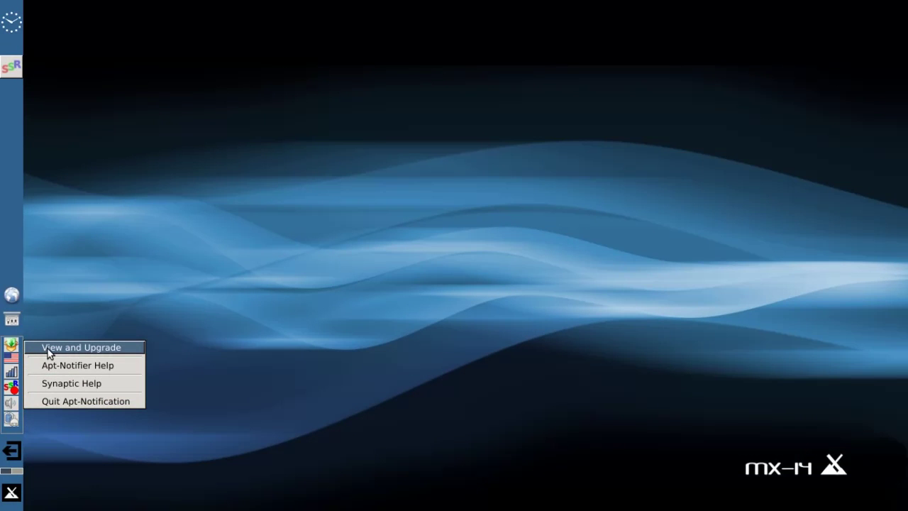
{"action": "left_click", "coordinate": [49, 351]}
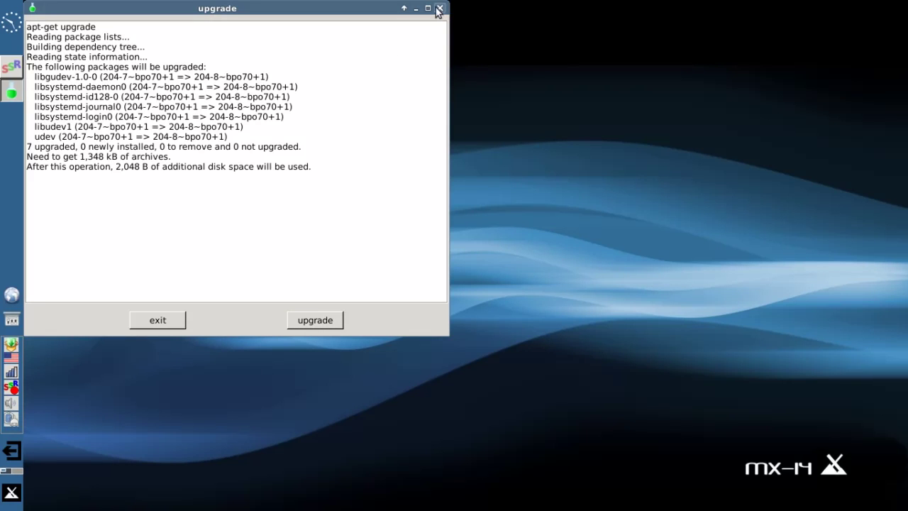
{"action": "left_click", "coordinate": [164, 323]}
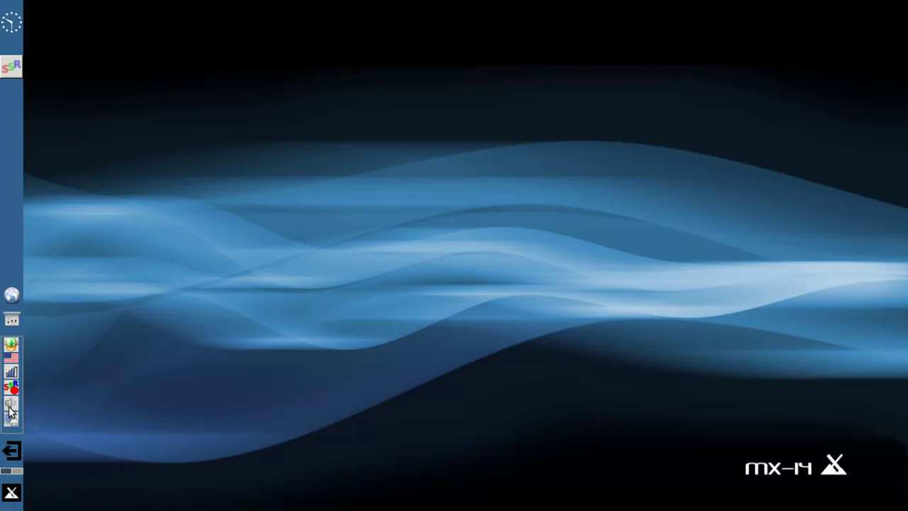
- Lower the master volume from 79% with the tray icon, then raise it to 100%
{"action": "mouse_move", "coordinate": [9, 410]}
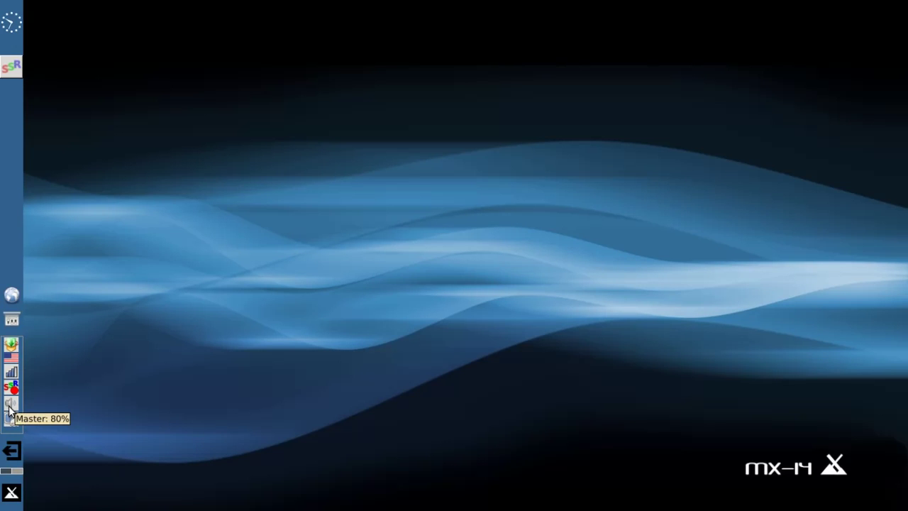
{"action": "scroll", "coordinate": [9, 410], "scroll_direction": "up", "scroll_amount": 4}
{"action": "scroll", "coordinate": [9, 410], "scroll_direction": "down", "scroll_amount": 4}
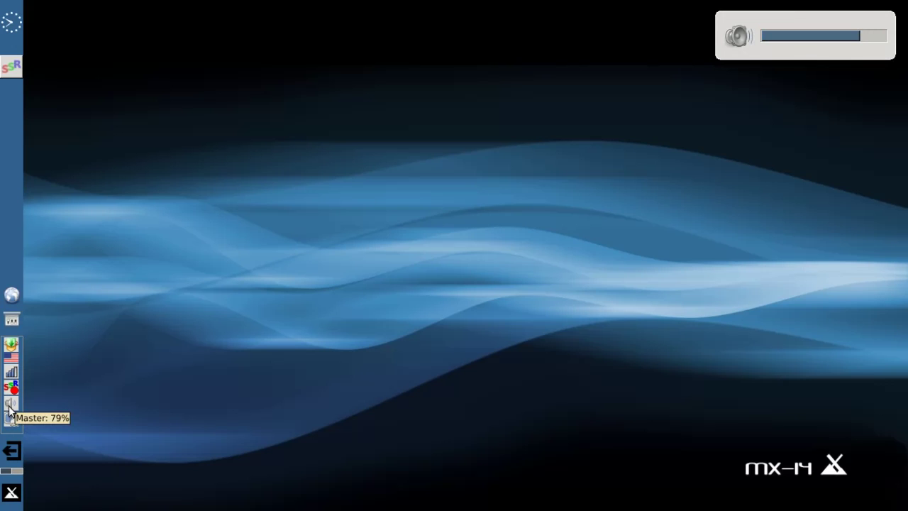
{"action": "scroll", "coordinate": [9, 410], "scroll_direction": "down", "scroll_amount": 1}
{"action": "scroll", "coordinate": [9, 410], "scroll_direction": "down", "scroll_amount": 7}
{"action": "scroll", "coordinate": [10, 410], "scroll_direction": "up", "scroll_amount": 8}
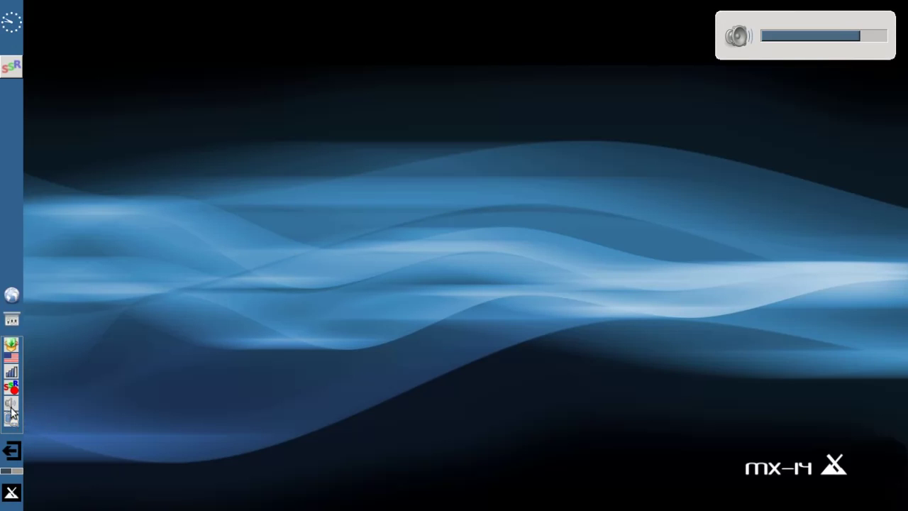
{"action": "scroll", "coordinate": [11, 410], "scroll_direction": "up", "scroll_amount": 4}
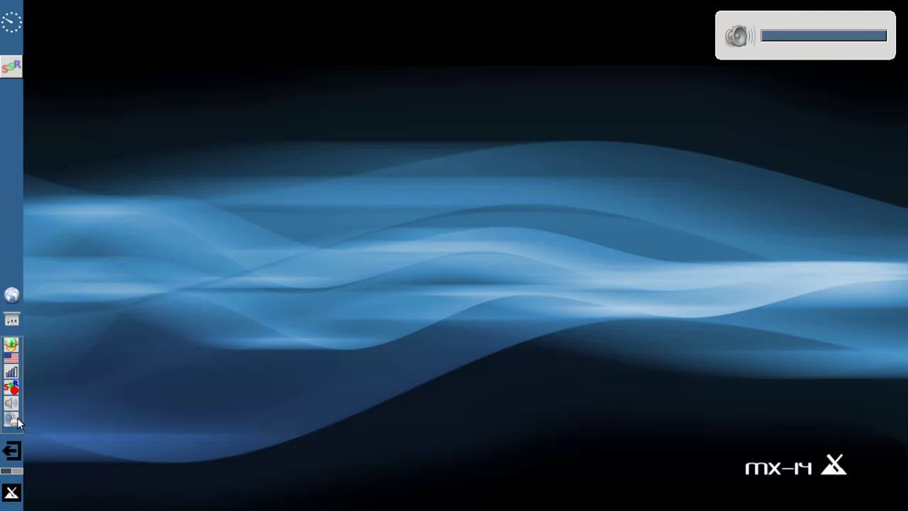
- Search 'mx' in the menu and run MX Check Apt GPG with the root password
{"action": "left_click", "coordinate": [17, 495]}
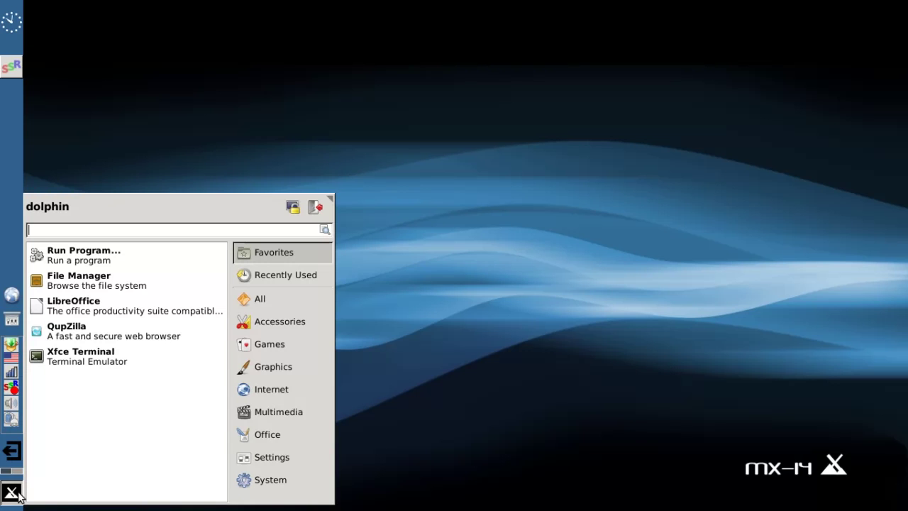
{"action": "type", "text": "mx"}
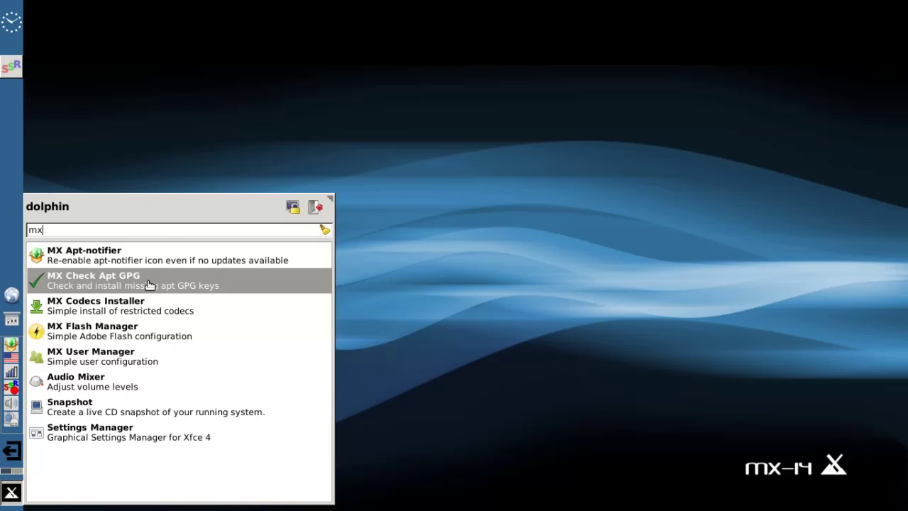
{"action": "left_click", "coordinate": [149, 284]}
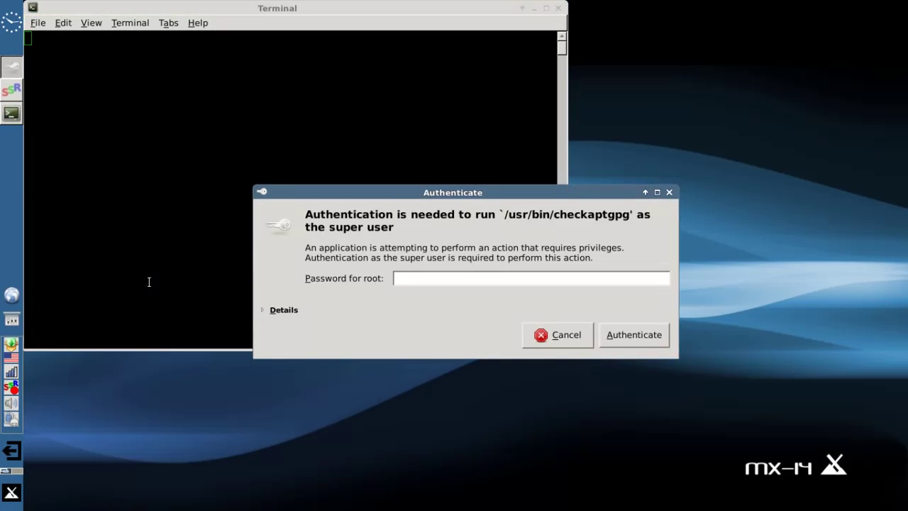
{"action": "type", "text": "*****"}
{"action": "key", "text": "Return"}
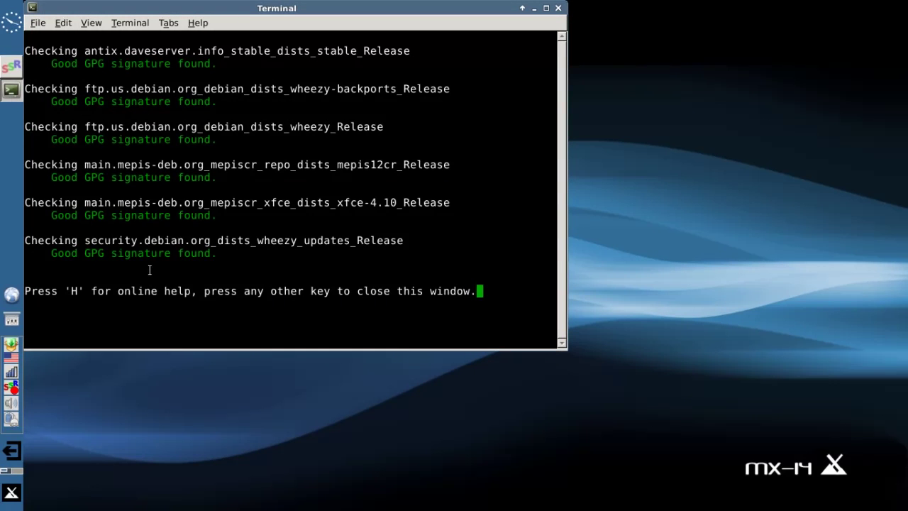
{"action": "left_click", "coordinate": [558, 8]}
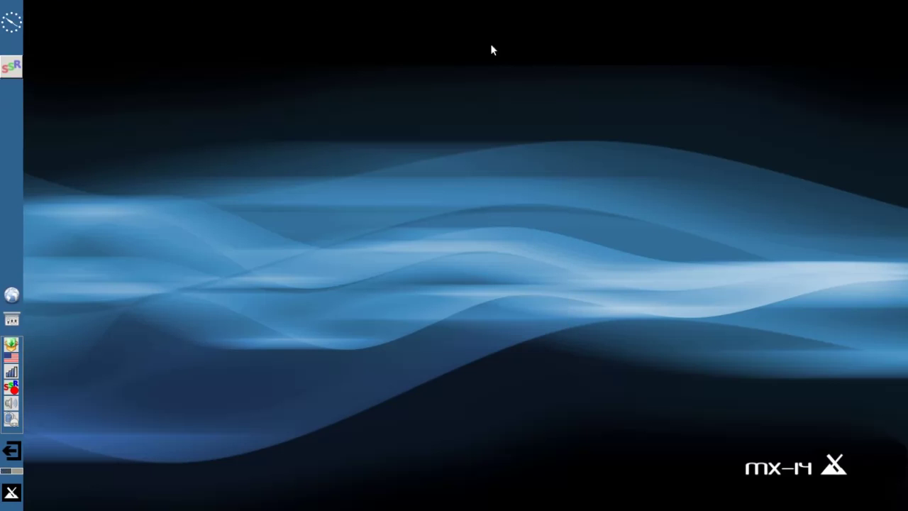
{"action": "left_click", "coordinate": [11, 492]}
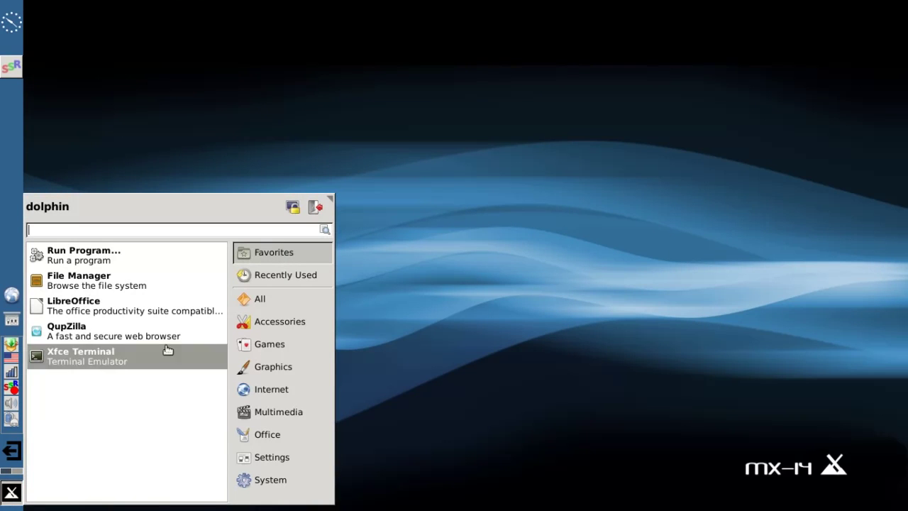
{"action": "type", "text": "mx"}
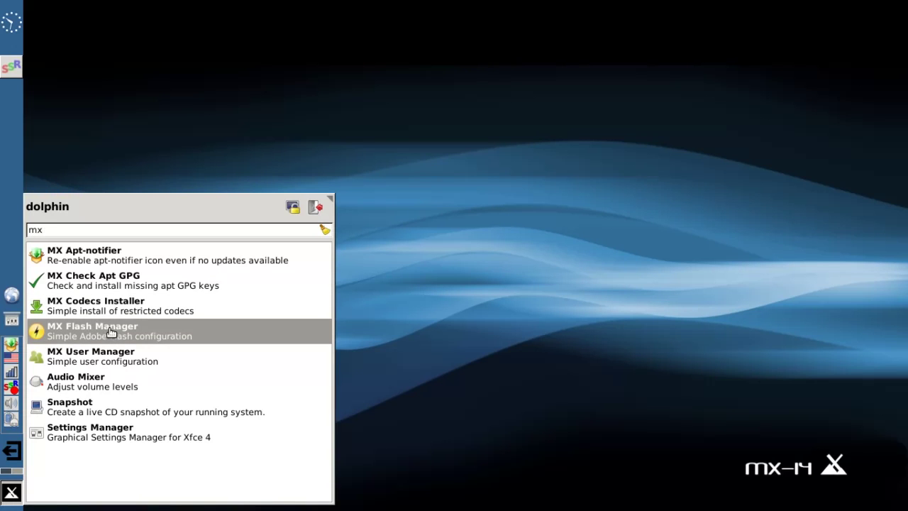
{"action": "left_click", "coordinate": [111, 333]}
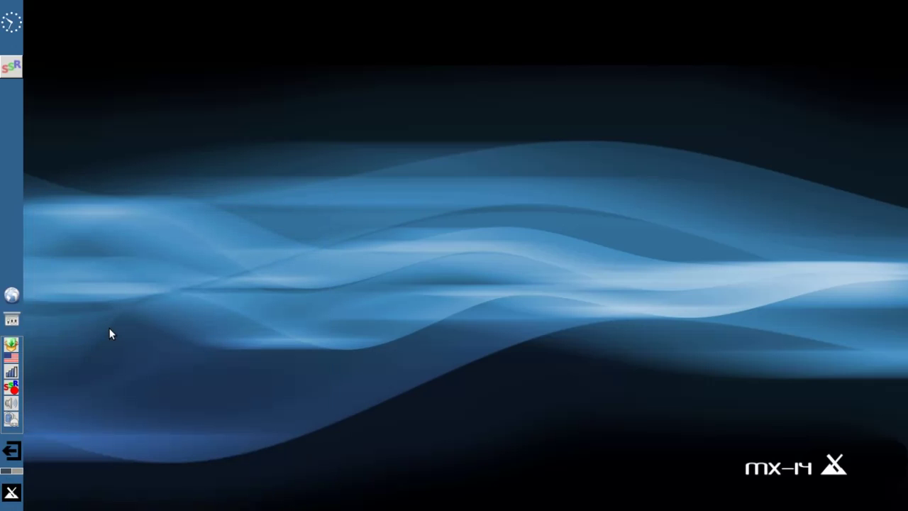
{"action": "type", "text": "****"}
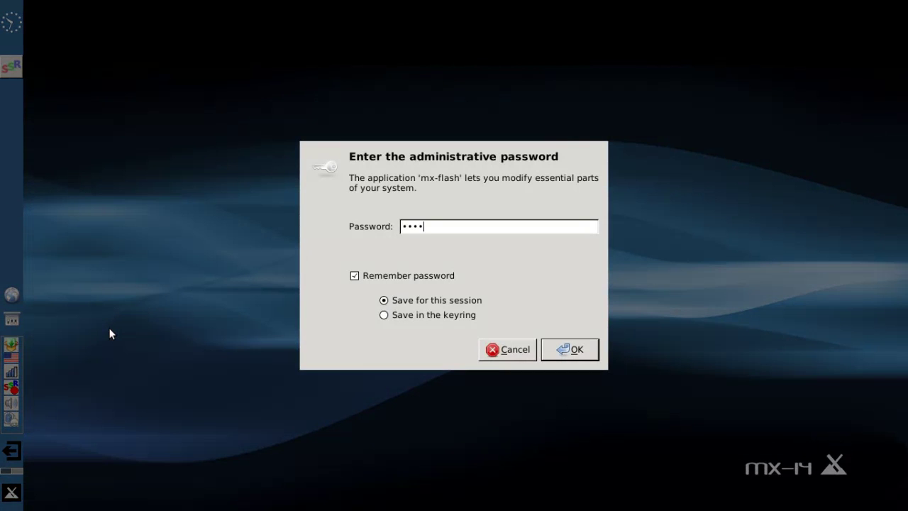
{"action": "key", "text": "Return"}
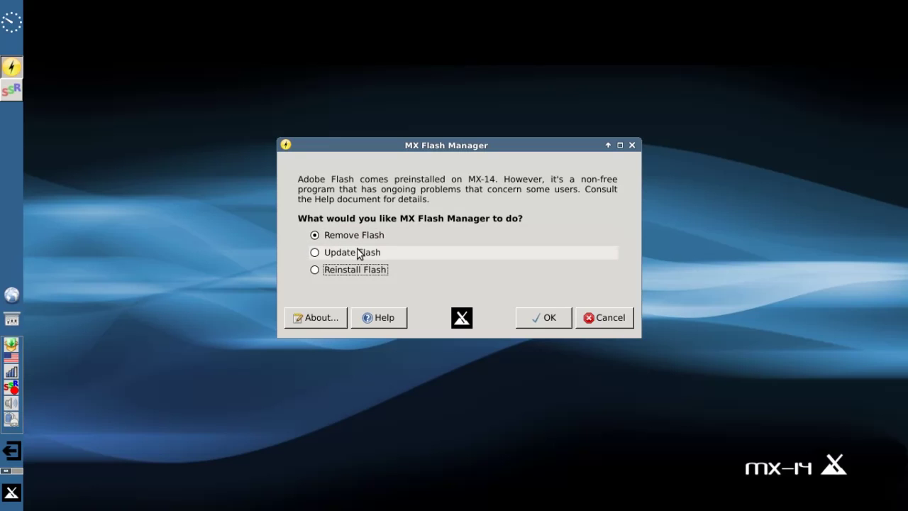
{"action": "mouse_move", "coordinate": [360, 274]}
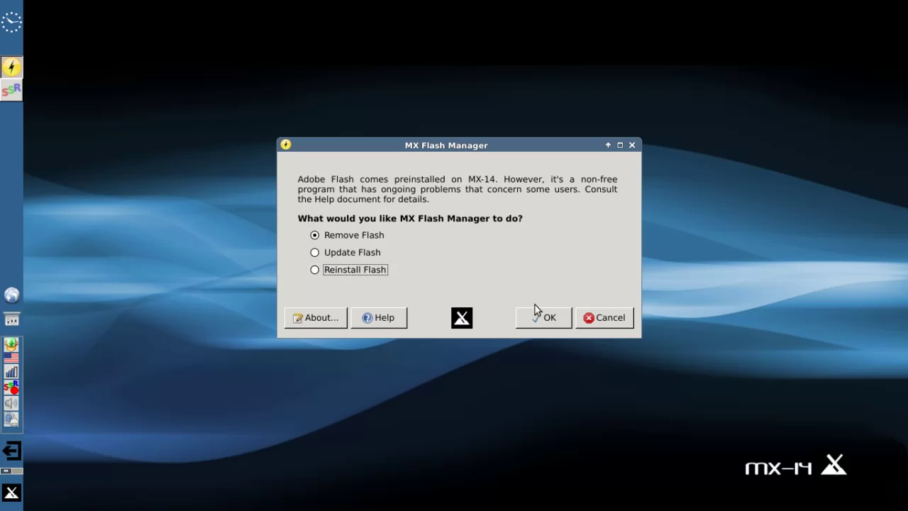
- Close Flash Manager, launch MX User Manager from an 'mx' search, and dismiss the permissions notice
{"action": "left_click", "coordinate": [592, 317]}
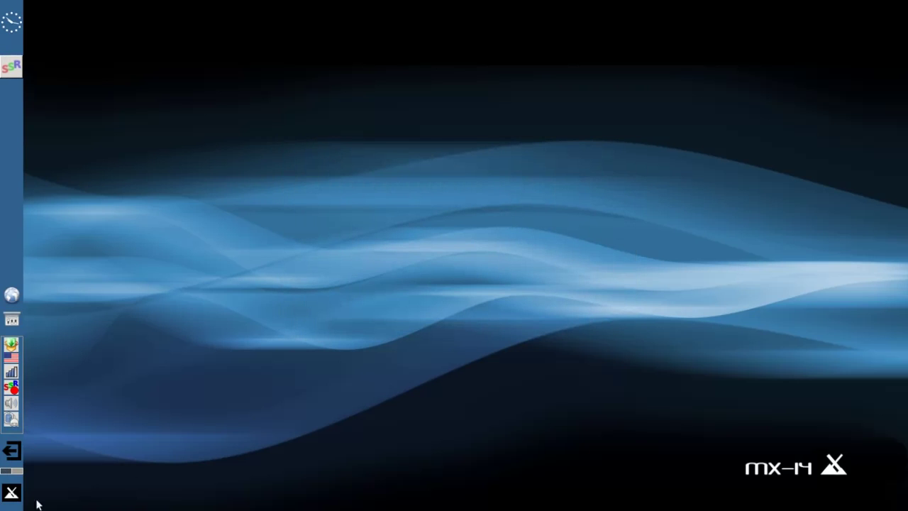
{"action": "left_click", "coordinate": [11, 497]}
{"action": "type", "text": "mx"}
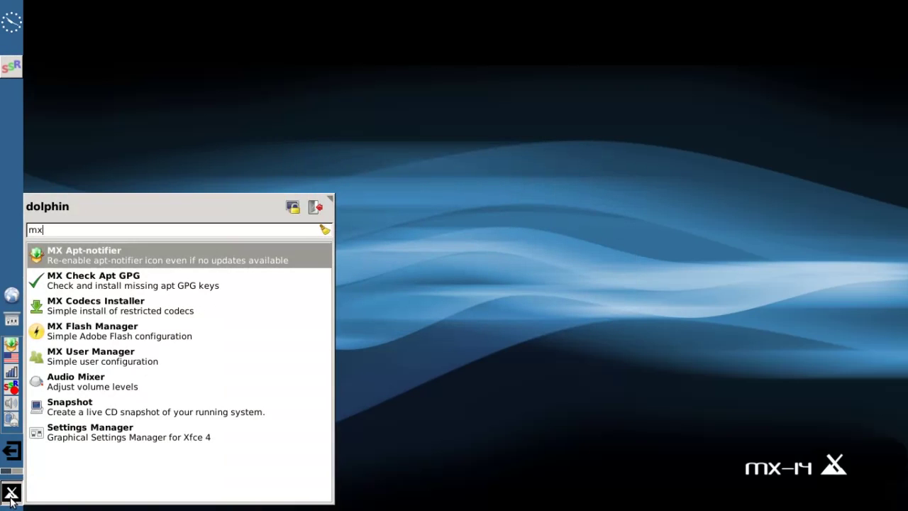
{"action": "left_click", "coordinate": [137, 358]}
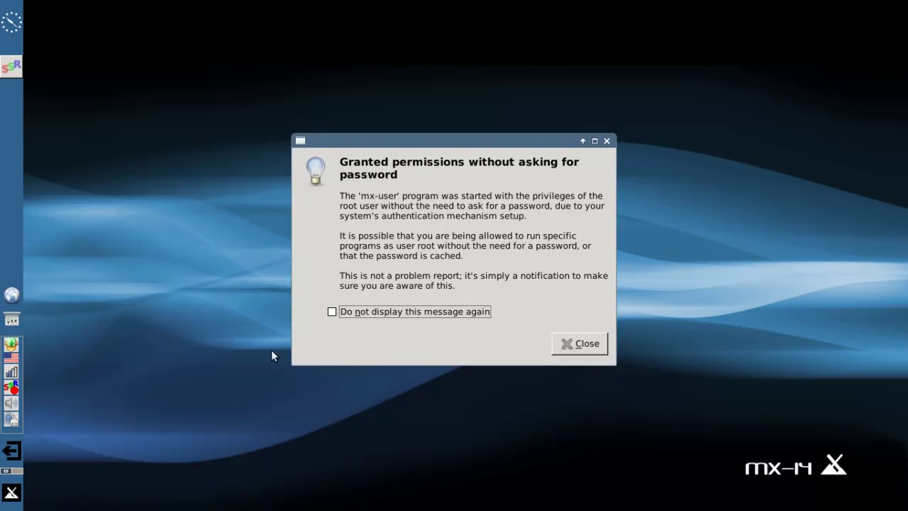
{"action": "left_click", "coordinate": [578, 345]}
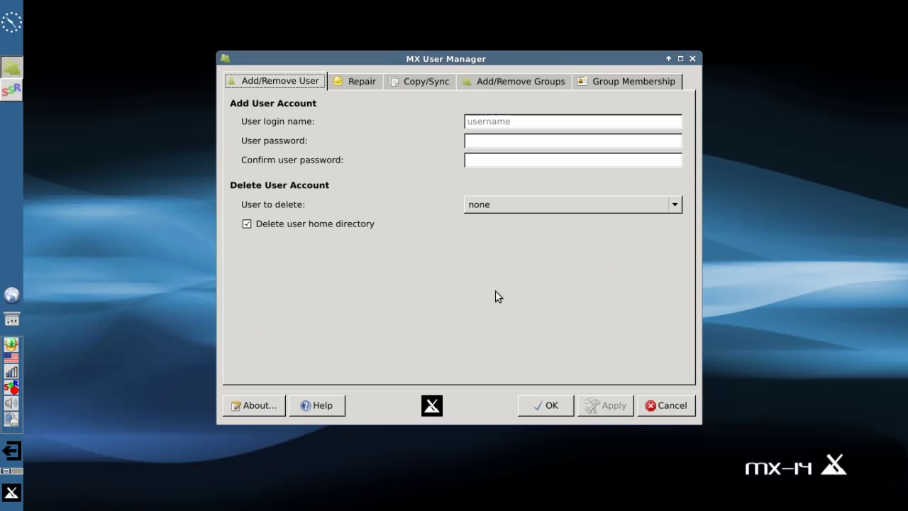
- Enter a sample login name and password, clear both fields, and keep User to delete at none
{"action": "left_click", "coordinate": [506, 121]}
{"action": "type", "text": "fred"}
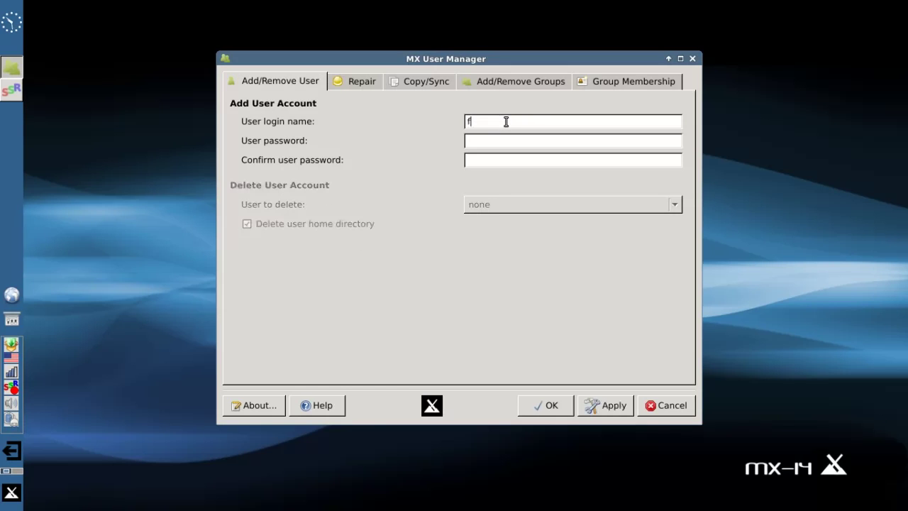
{"action": "key", "text": "Tab"}
{"action": "type", "text": "fredfred"}
{"action": "key", "text": "BackSpace"}
{"action": "key", "text": "BackSpace"}
{"action": "key", "text": "BackSpace"}
{"action": "key", "text": "BackSpace"}
{"action": "left_click_drag", "start_coordinate": [497, 140], "coordinate": [414, 138]}
{"action": "key", "text": "BackSpace"}
{"action": "left_click_drag", "start_coordinate": [499, 121], "coordinate": [452, 120]}
{"action": "key", "text": "BackSpace"}
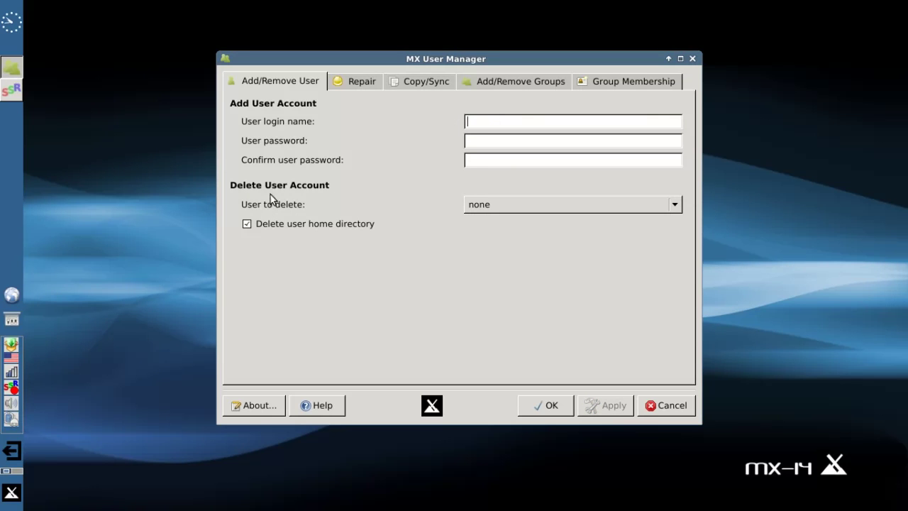
{"action": "left_click", "coordinate": [495, 207]}
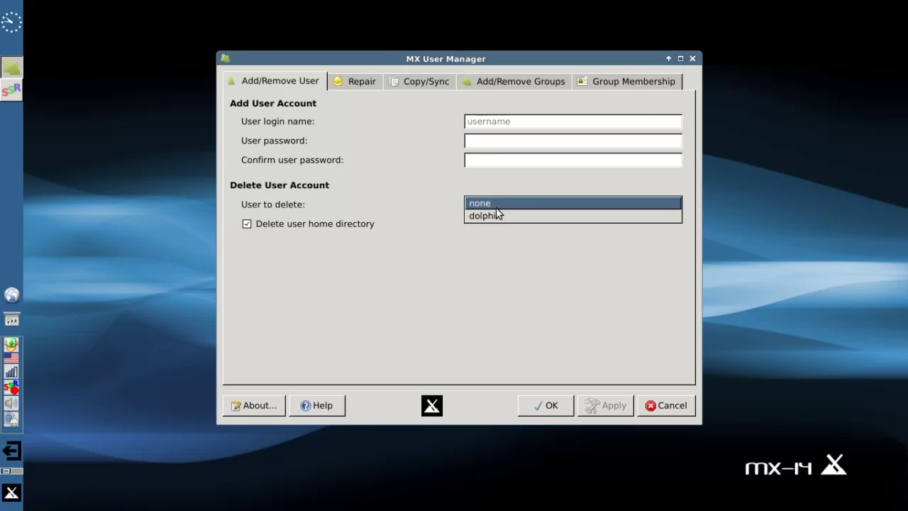
{"action": "left_click", "coordinate": [451, 206]}
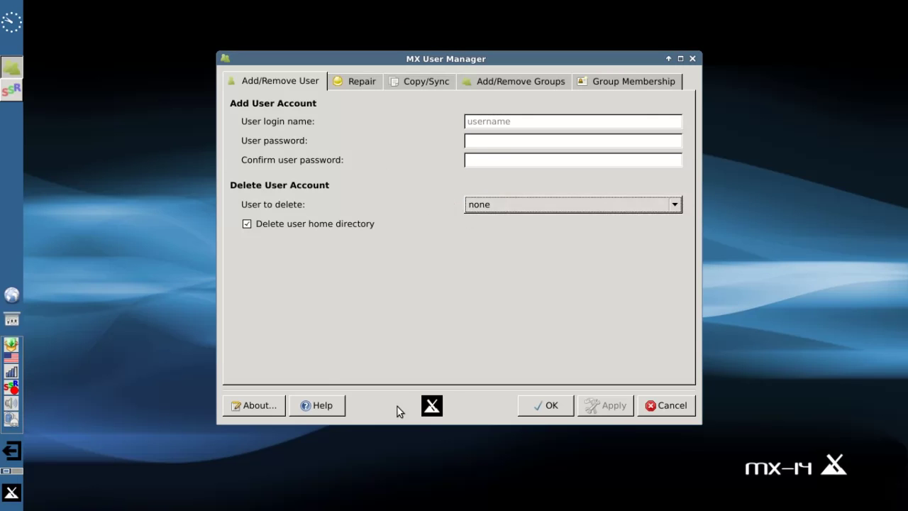
- Choose the existing account on the Repair page, then view the Copy/Sync and Add/Remove Groups pages
{"action": "left_click", "coordinate": [350, 82]}
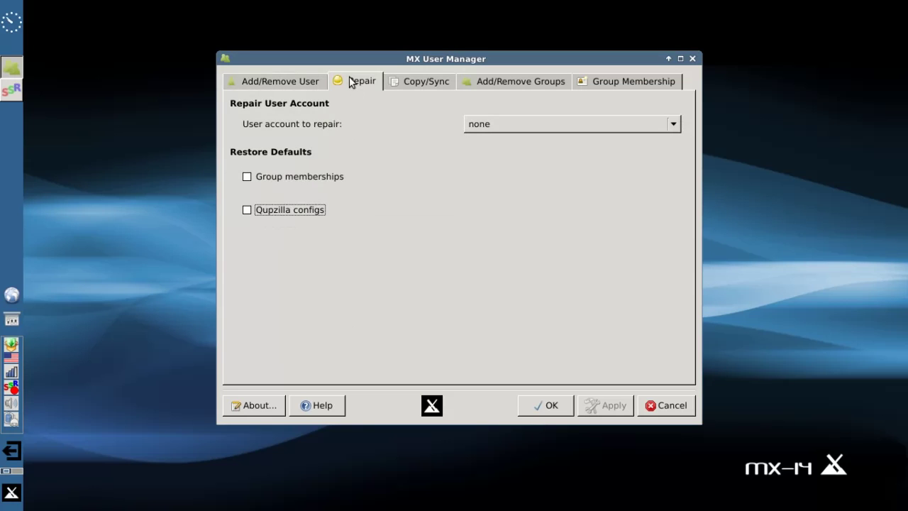
{"action": "left_click", "coordinate": [485, 126]}
{"action": "left_click", "coordinate": [493, 146]}
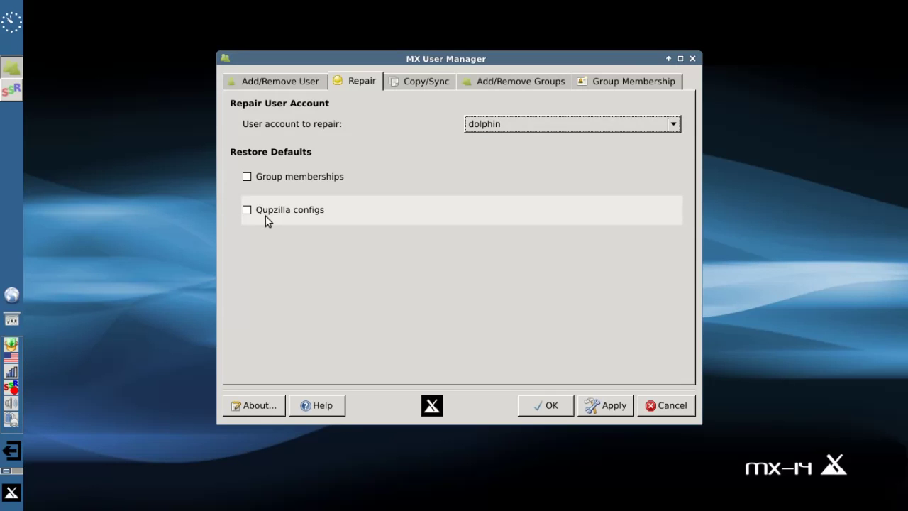
{"action": "left_click", "coordinate": [434, 83]}
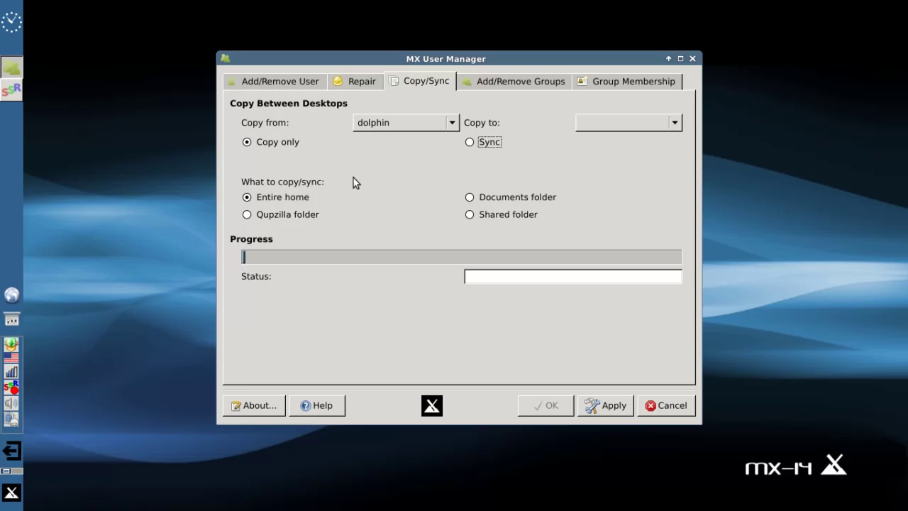
{"action": "left_click", "coordinate": [500, 81]}
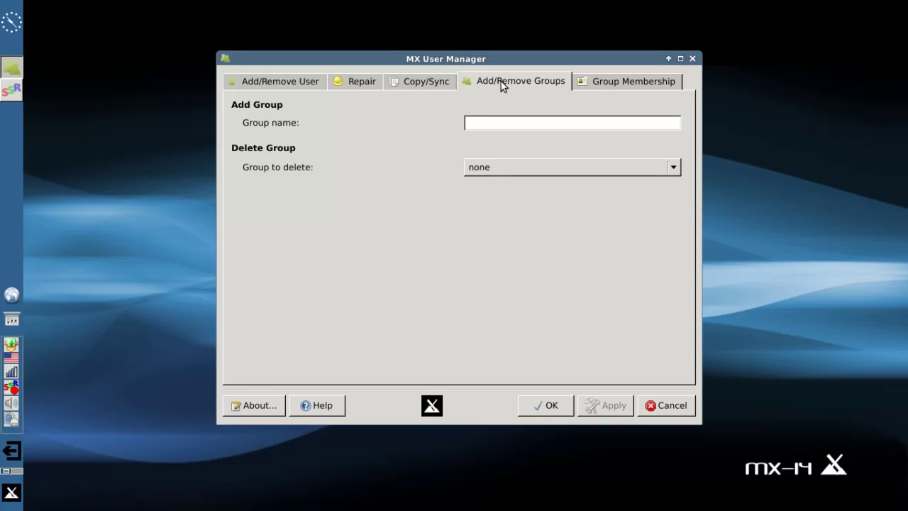
- Load the existing user's checked groups on Group Membership, then cancel without applying changes
{"action": "left_click", "coordinate": [612, 84]}
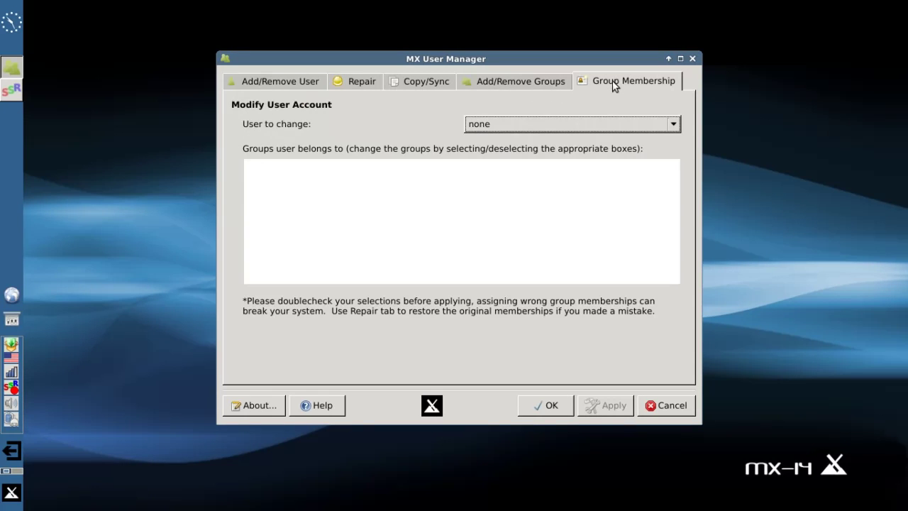
{"action": "left_click", "coordinate": [550, 122]}
{"action": "left_click", "coordinate": [531, 134]}
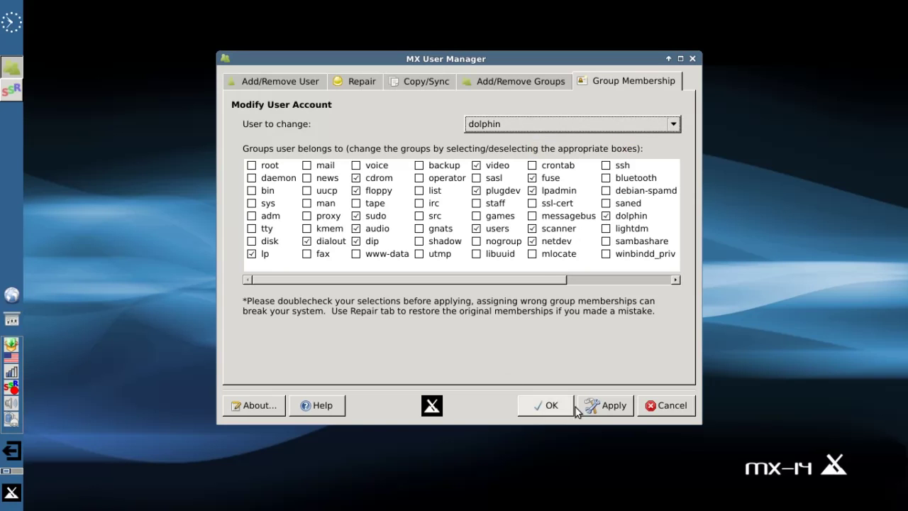
{"action": "left_click", "coordinate": [665, 410]}
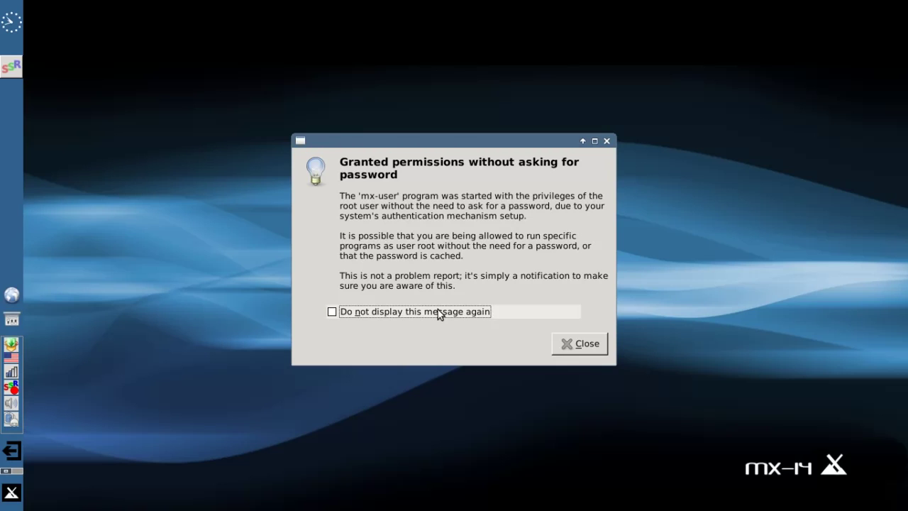
- Dismiss the permissions notice, browse Recently Used, All and Accessories, then launch metapackage-installer
{"action": "left_click", "coordinate": [584, 346]}
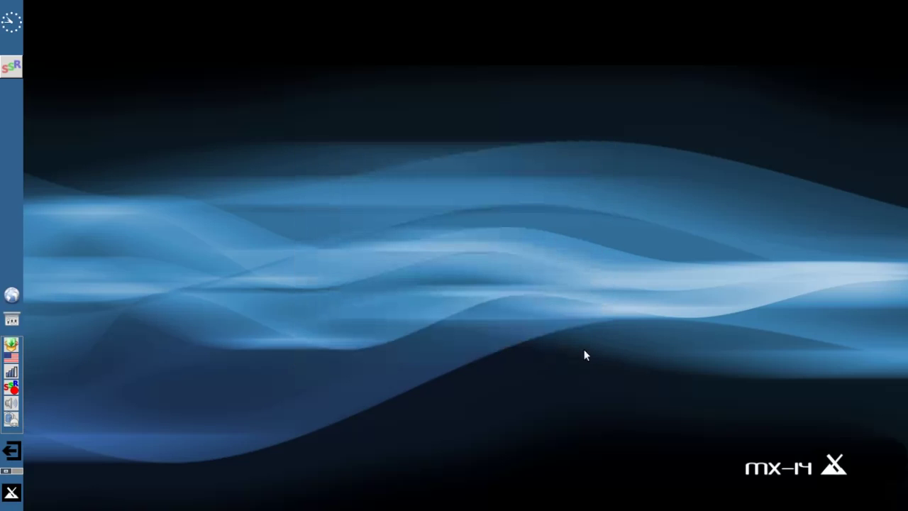
{"action": "left_click", "coordinate": [11, 492]}
{"action": "left_click", "coordinate": [269, 344]}
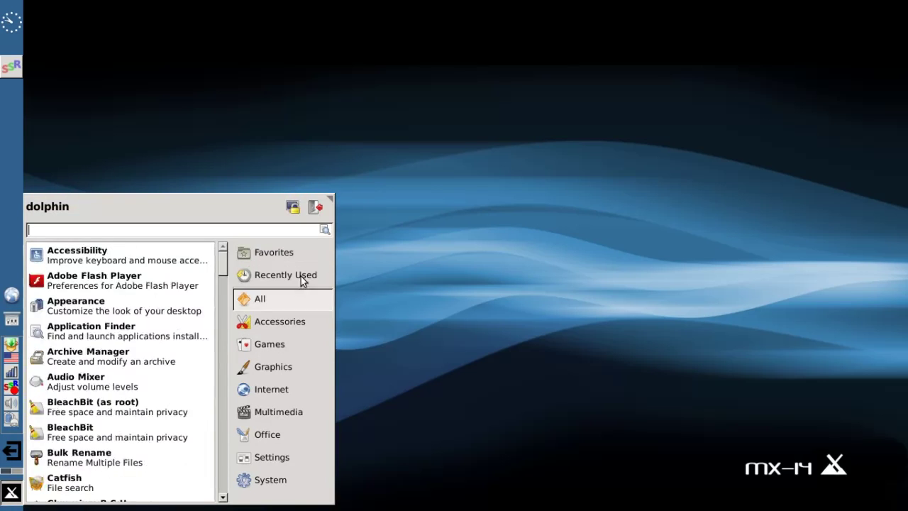
{"action": "mouse_move", "coordinate": [303, 275]}
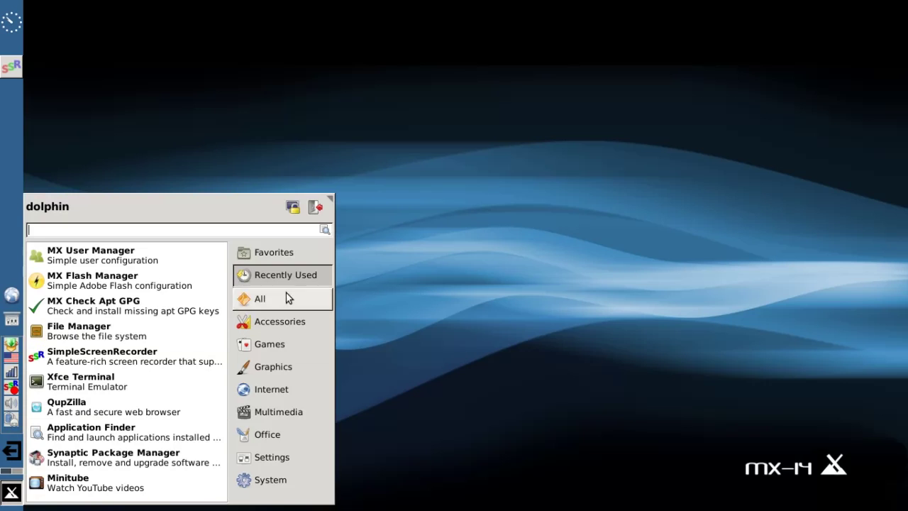
{"action": "mouse_move", "coordinate": [287, 298]}
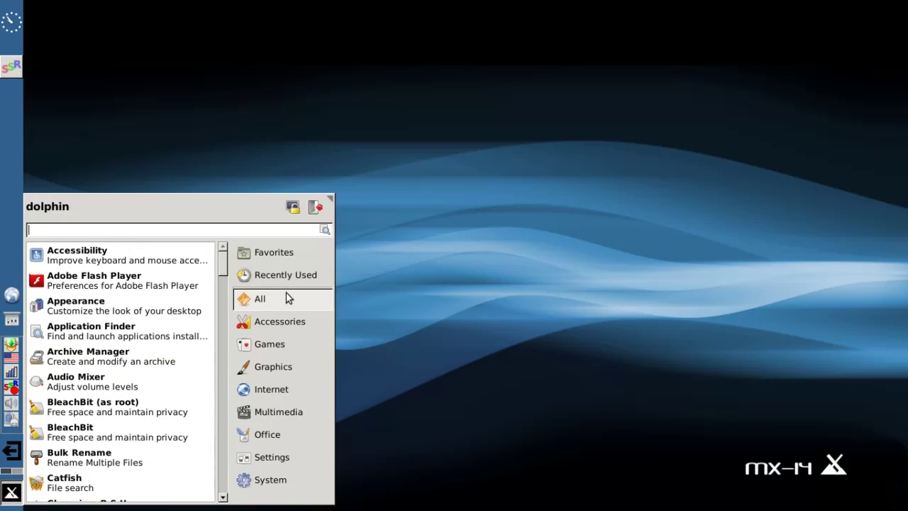
{"action": "mouse_move", "coordinate": [304, 322]}
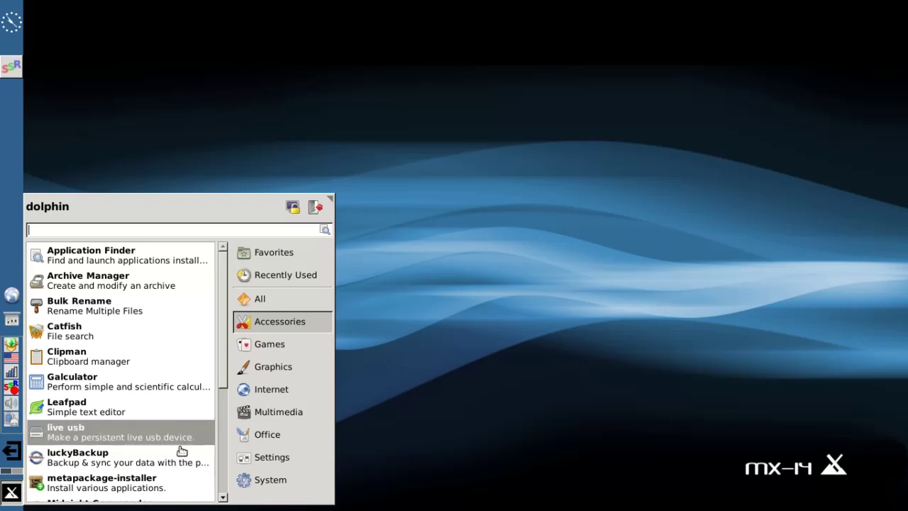
{"action": "left_click", "coordinate": [149, 481]}
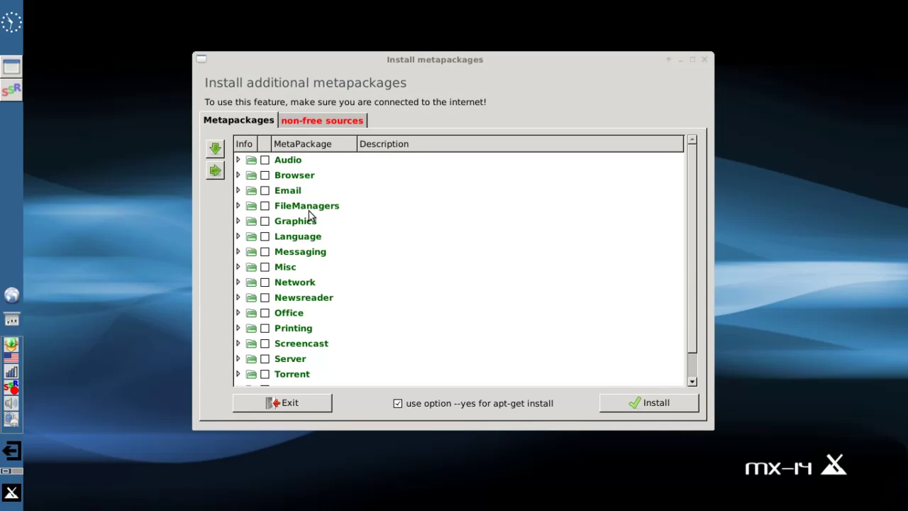
{"action": "left_click", "coordinate": [239, 176]}
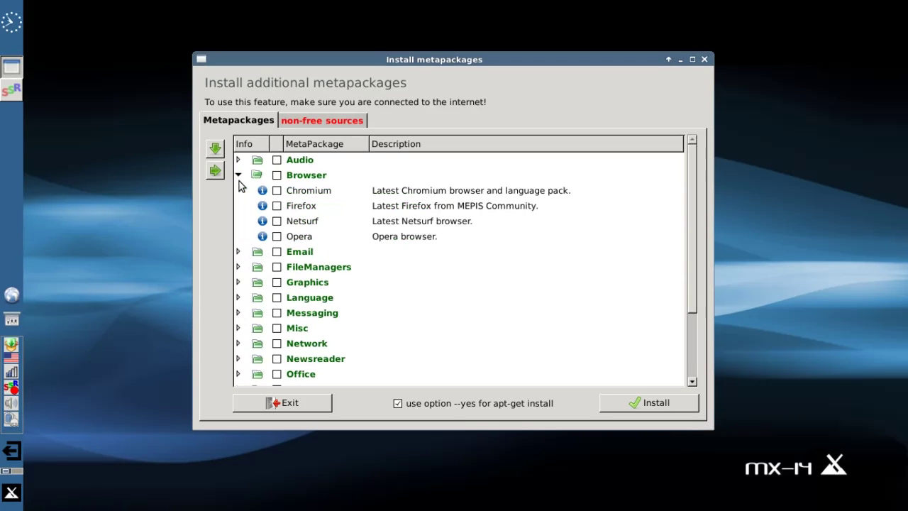
{"action": "left_click", "coordinate": [278, 191]}
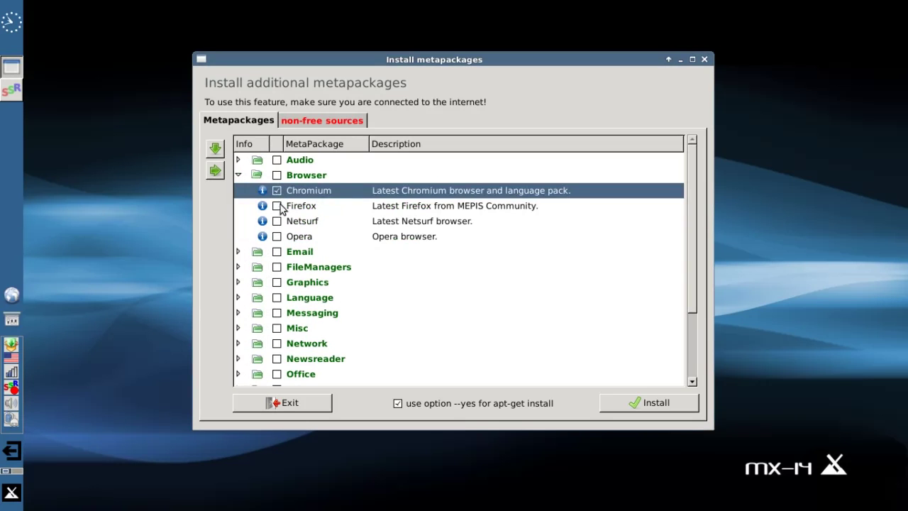
{"action": "left_click", "coordinate": [278, 206]}
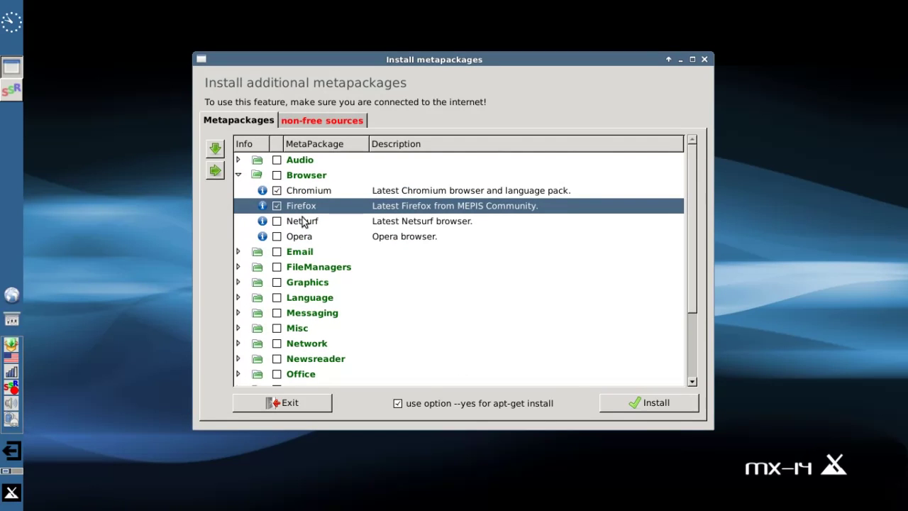
{"action": "left_click", "coordinate": [277, 206]}
{"action": "left_click", "coordinate": [277, 190]}
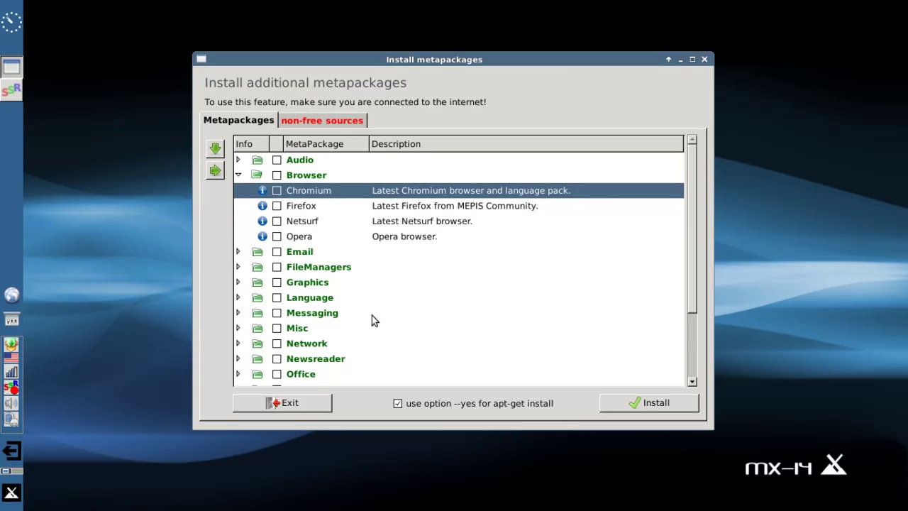
{"action": "scroll", "coordinate": [372, 316], "scroll_direction": "down", "scroll_amount": 3}
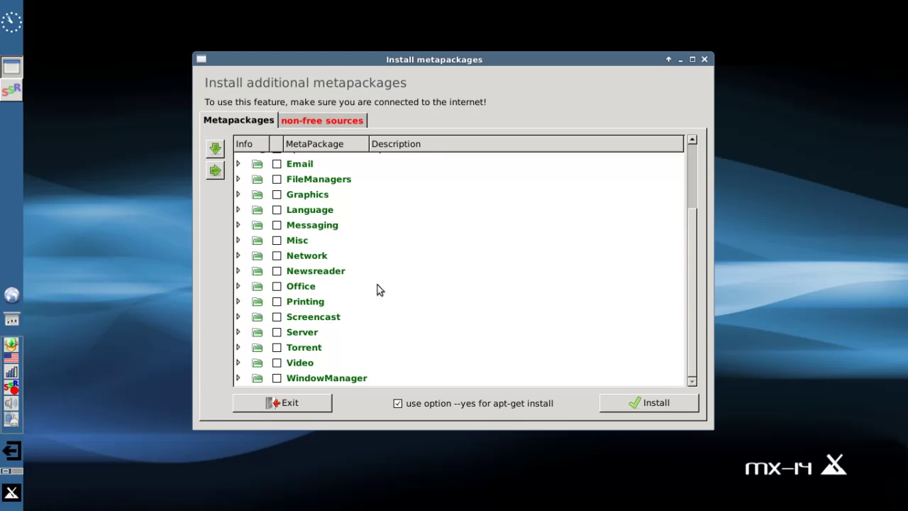
- Expand the Video, Misc, Language and FileManagers package groups and scroll through their contents
{"action": "left_click", "coordinate": [239, 362]}
{"action": "scroll", "coordinate": [448, 290], "scroll_direction": "down", "scroll_amount": 3}
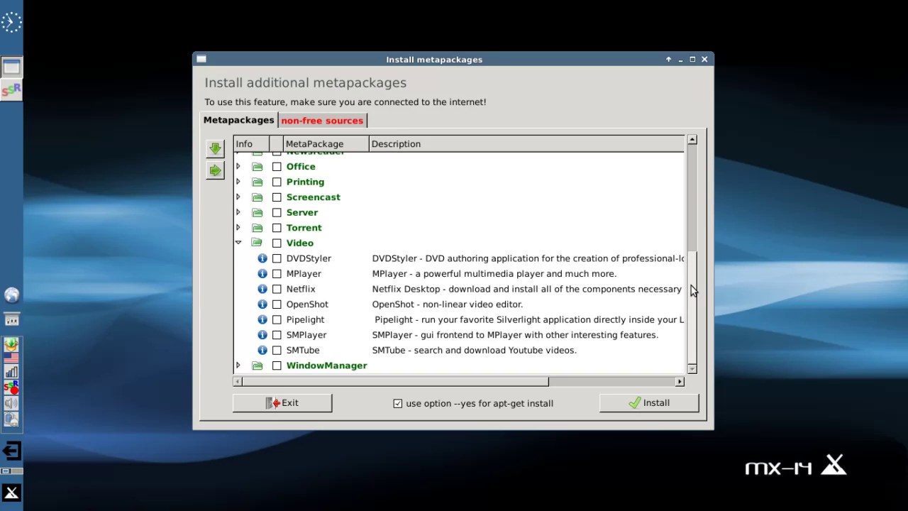
{"action": "left_click_drag", "start_coordinate": [691, 290], "coordinate": [688, 232]}
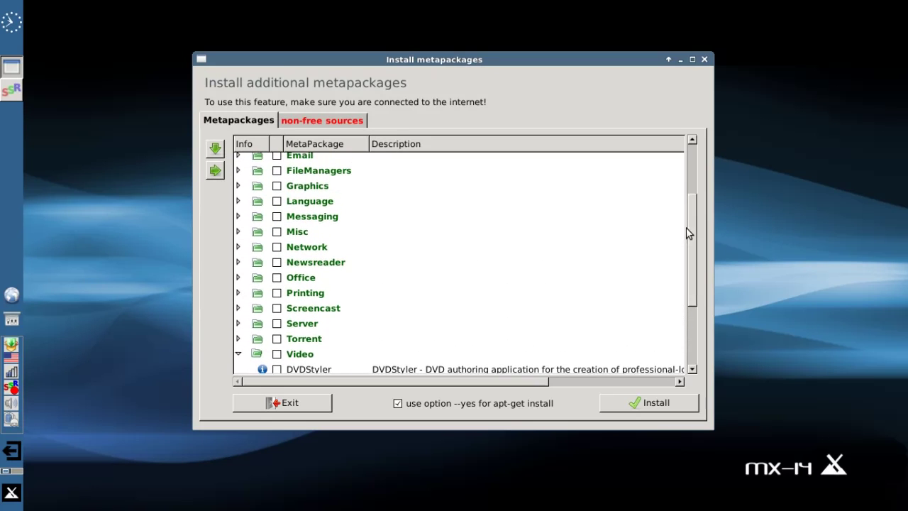
{"action": "left_click", "coordinate": [239, 232]}
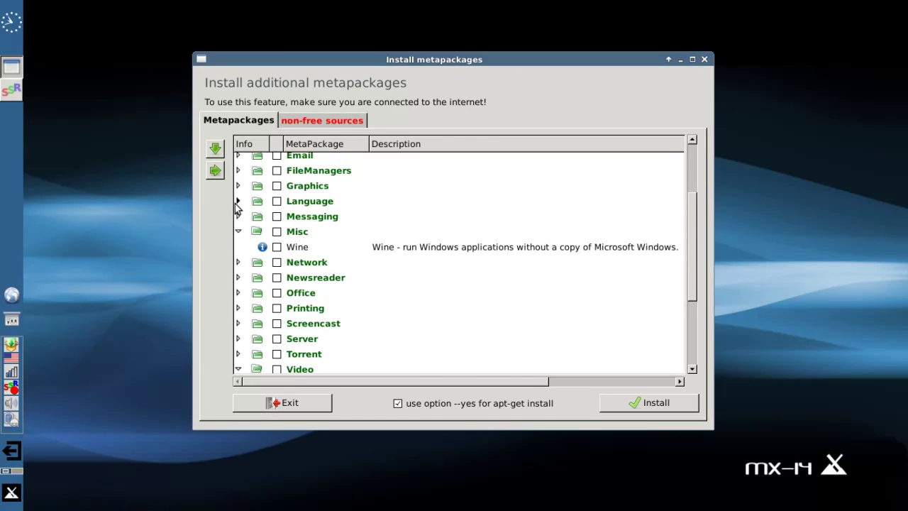
{"action": "left_click", "coordinate": [238, 200]}
{"action": "left_click", "coordinate": [238, 171]}
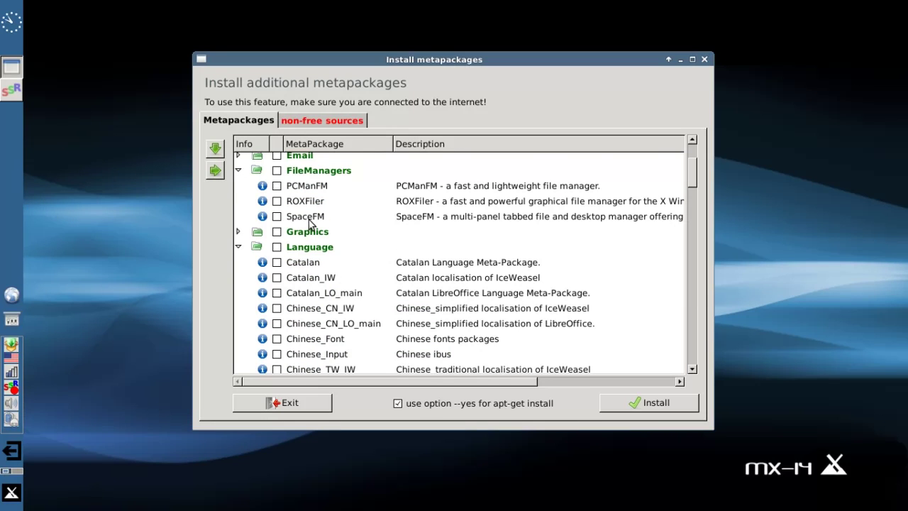
{"action": "scroll", "coordinate": [310, 224], "scroll_direction": "down", "scroll_amount": 1}
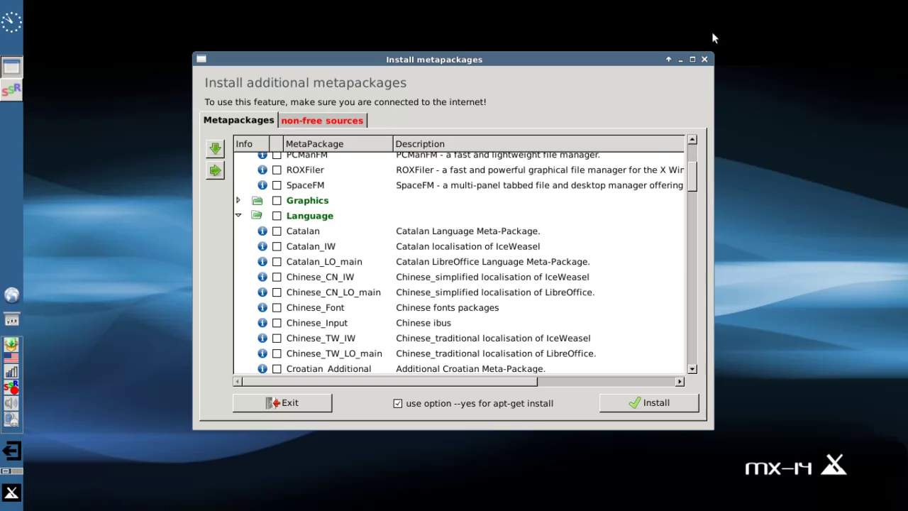
- Close the metapackage installer and the notice, then scroll the Accessories list in the application menu
{"action": "left_click", "coordinate": [705, 59]}
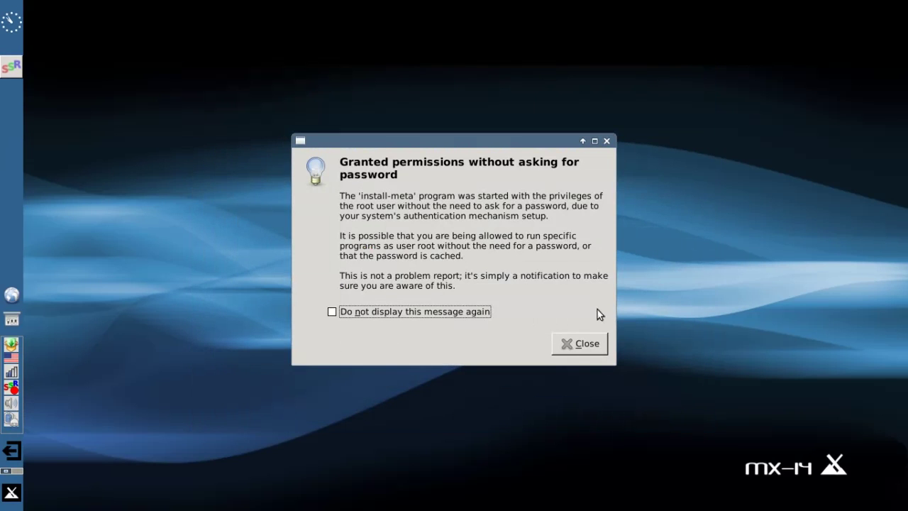
{"action": "left_click", "coordinate": [582, 344]}
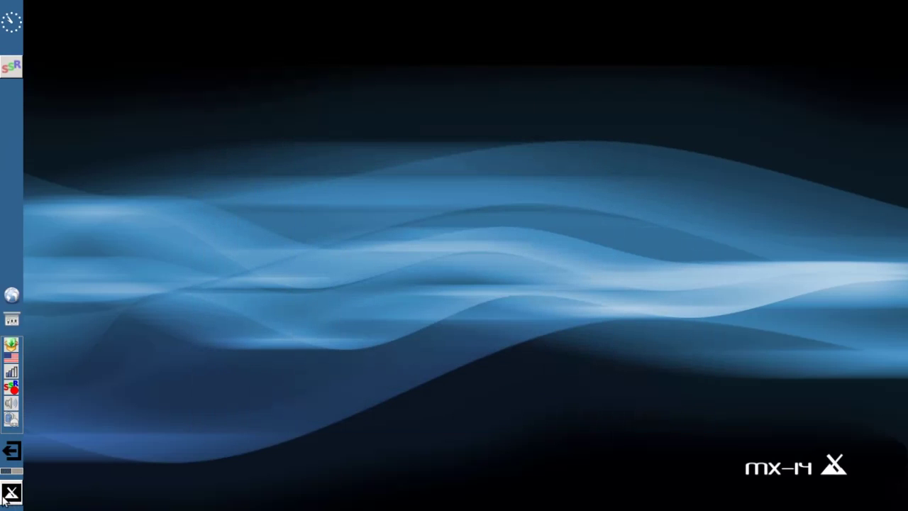
{"action": "left_click", "coordinate": [11, 492]}
{"action": "left_click", "coordinate": [284, 323]}
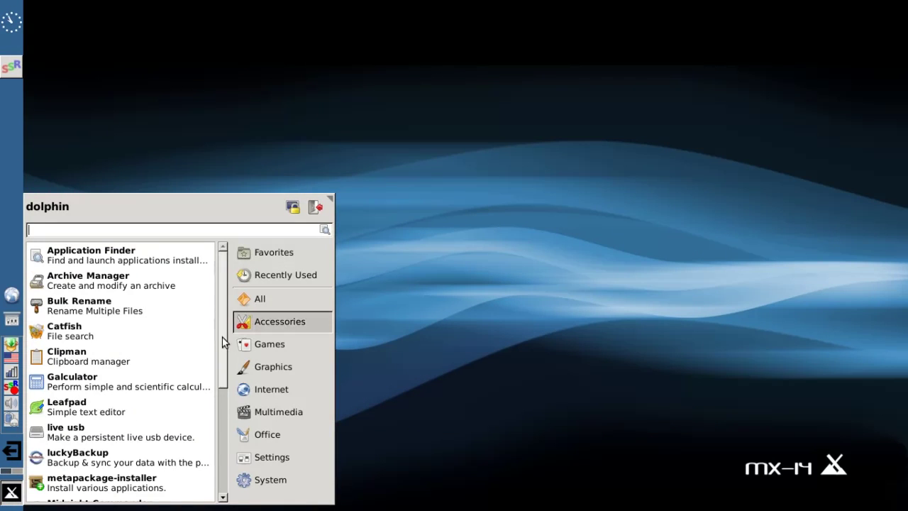
{"action": "left_click_drag", "start_coordinate": [223, 340], "coordinate": [217, 422]}
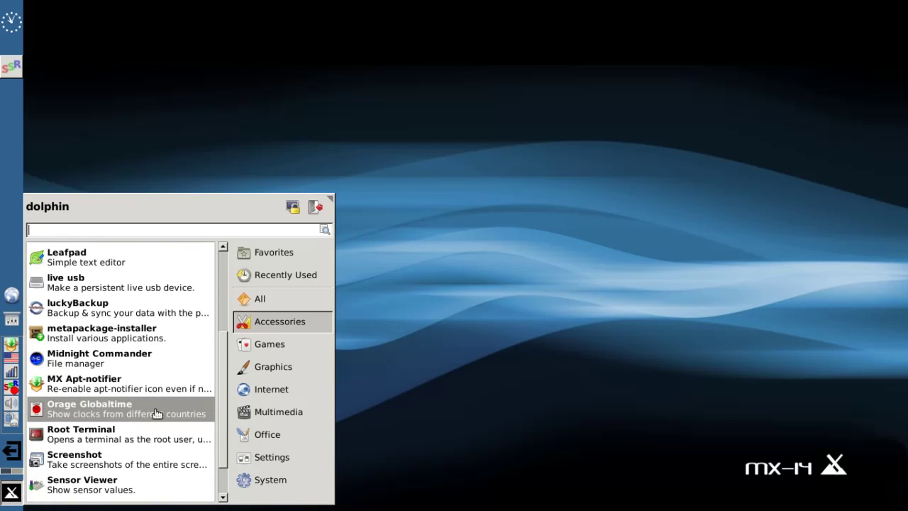
{"action": "left_click_drag", "start_coordinate": [224, 421], "coordinate": [227, 463]}
{"action": "scroll", "coordinate": [171, 475], "scroll_direction": "down", "scroll_amount": 1}
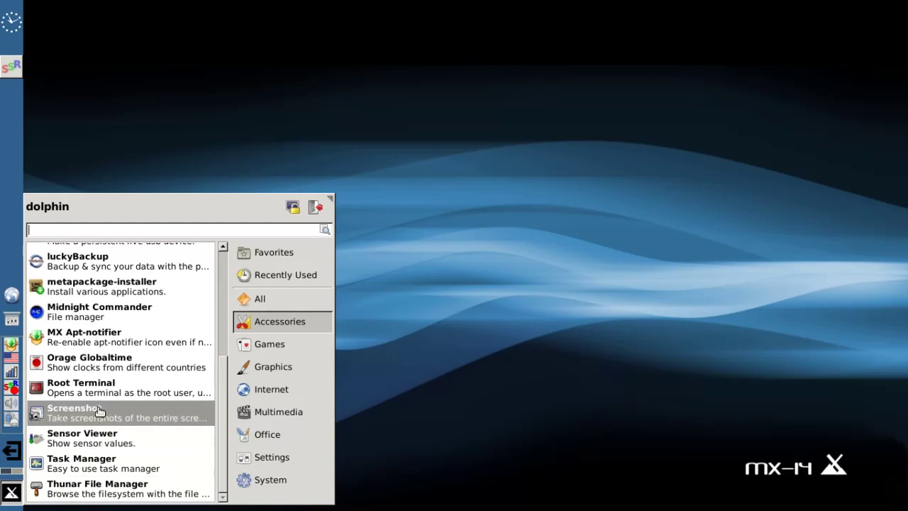
- Launch Chromium B.S.U. from Games, play a new game briefly, then quit it
{"action": "left_click", "coordinate": [273, 346]}
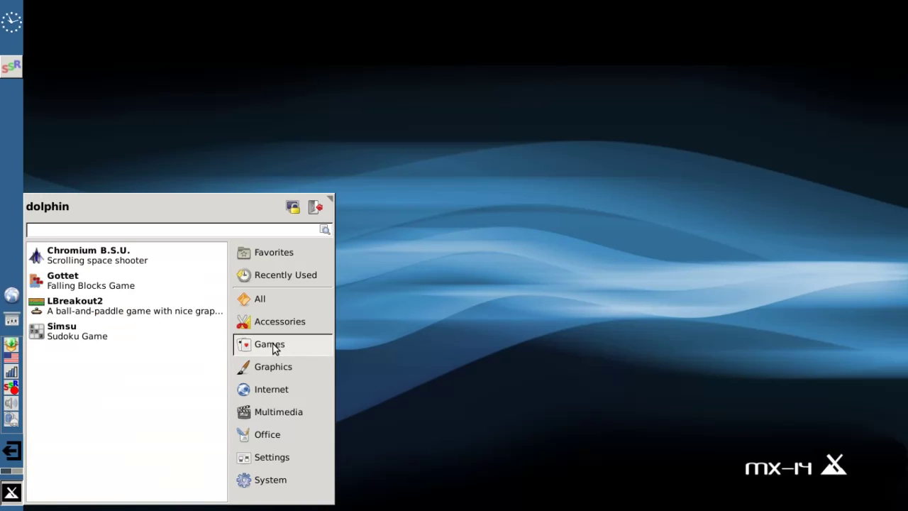
{"action": "left_click", "coordinate": [132, 254]}
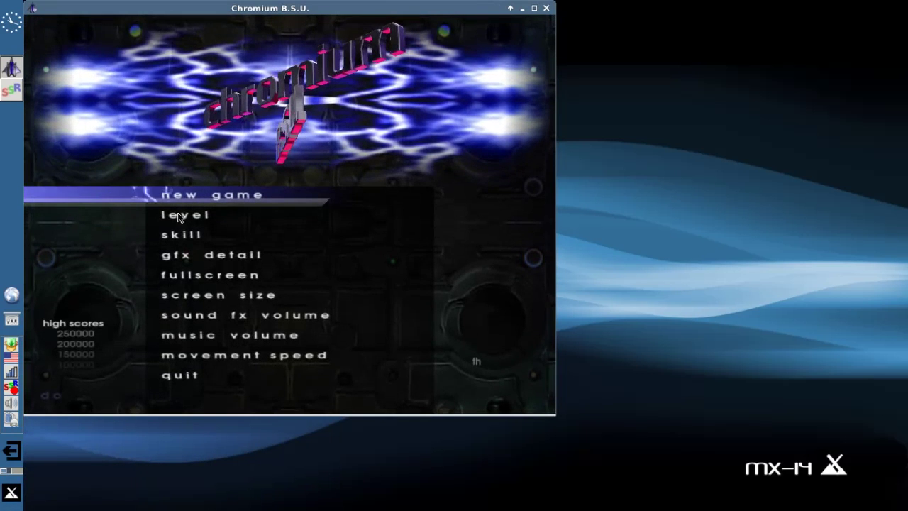
{"action": "left_click", "coordinate": [422, 197]}
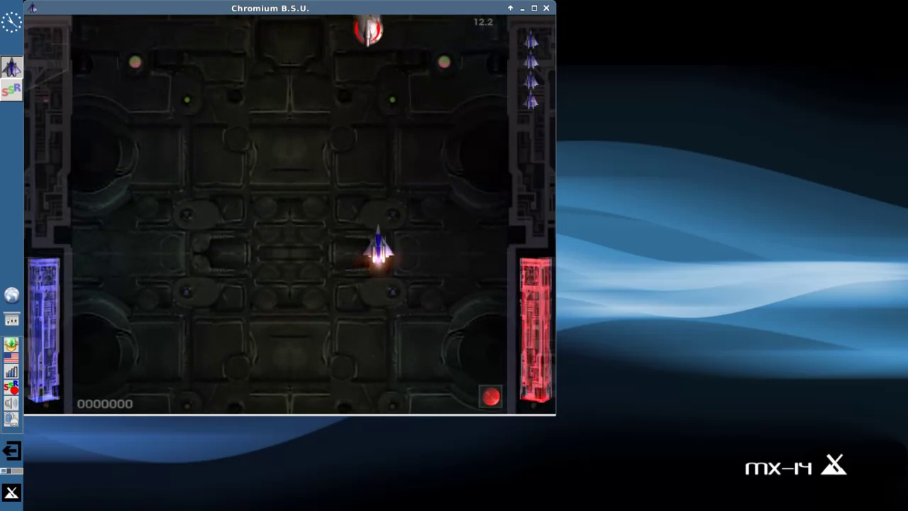
{"action": "left_click_drag", "start_coordinate": [375, 247], "coordinate": [361, 301]}
{"action": "key", "text": "Escape"}
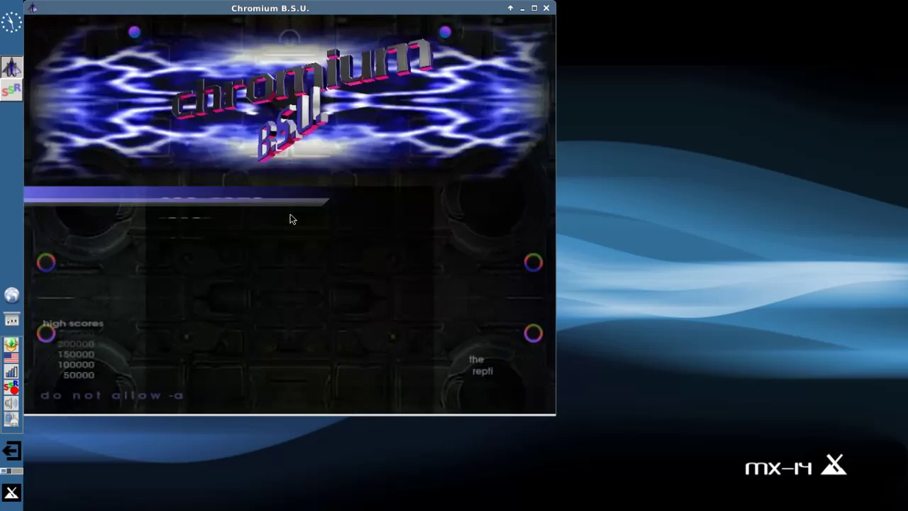
{"action": "left_click", "coordinate": [545, 8]}
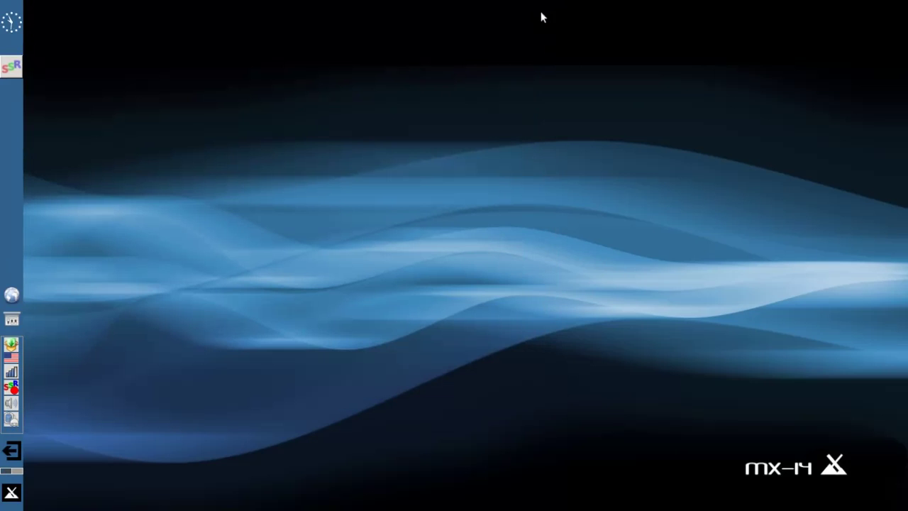
- Step through the Games, Graphics, Internet and Multimedia categories, ending on Clementine, VLC and Xfburn
{"action": "left_click", "coordinate": [12, 493]}
{"action": "left_click", "coordinate": [283, 347]}
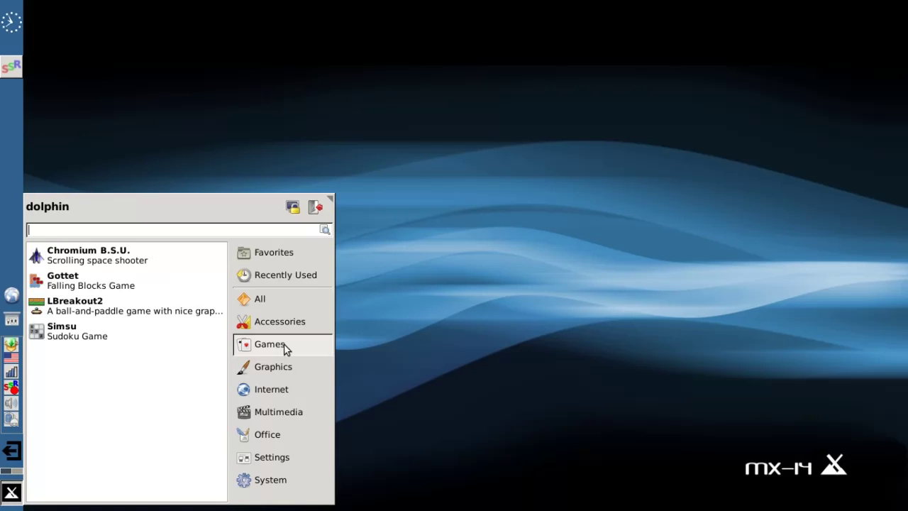
{"action": "left_click", "coordinate": [286, 367]}
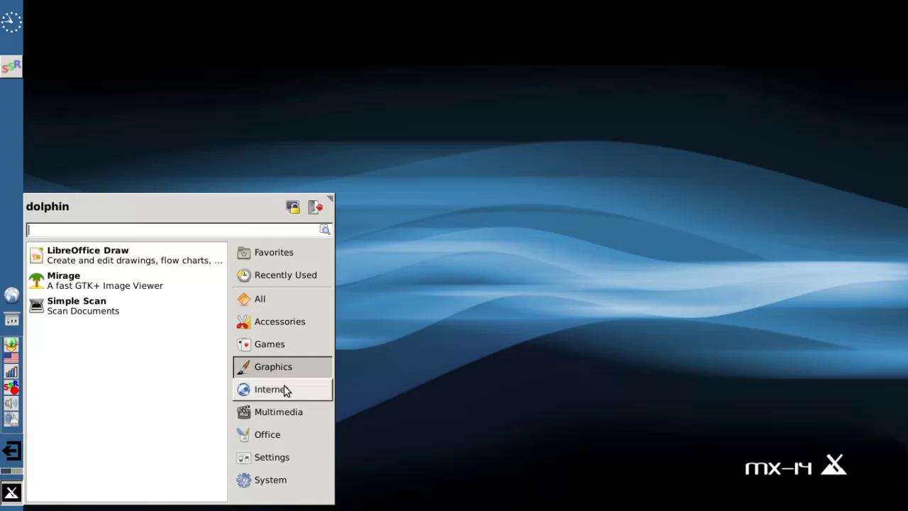
{"action": "left_click", "coordinate": [282, 391]}
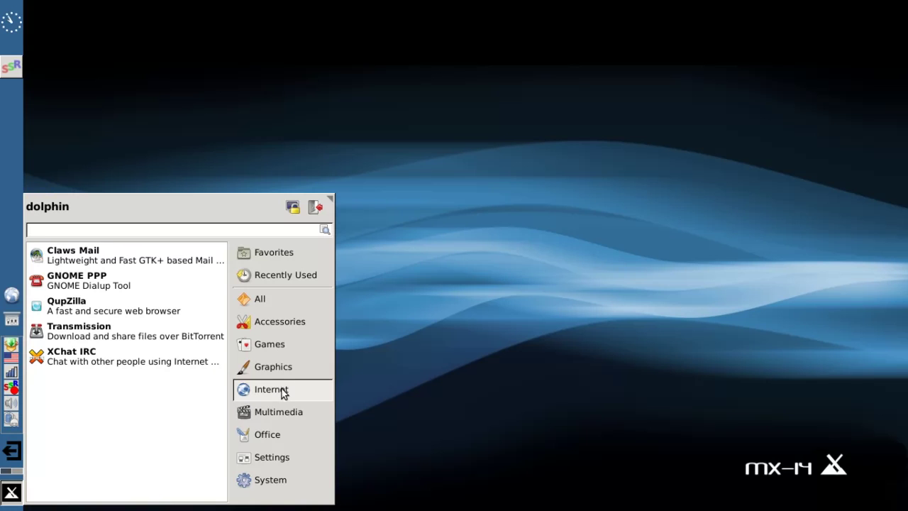
{"action": "left_click", "coordinate": [270, 418]}
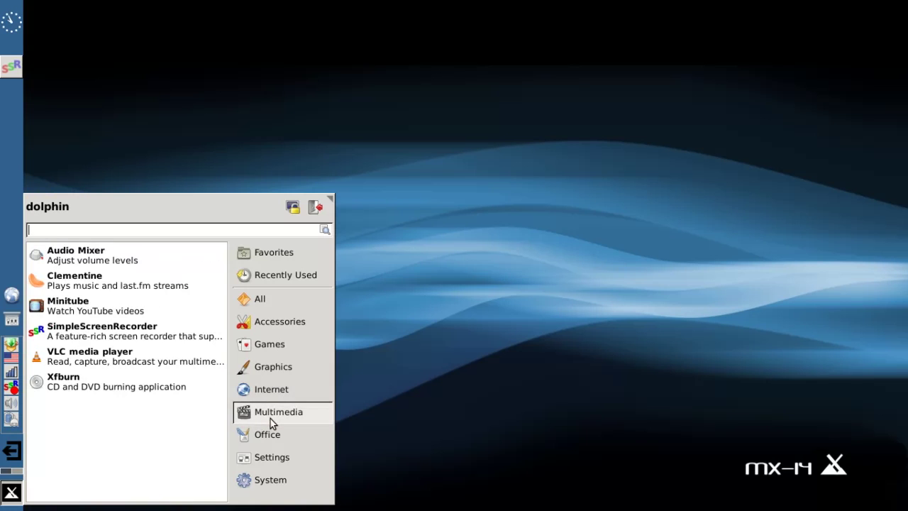
- Launch Clementine, nudge its window right, and open the Icecast directory under Internet services
{"action": "left_click", "coordinate": [131, 279]}
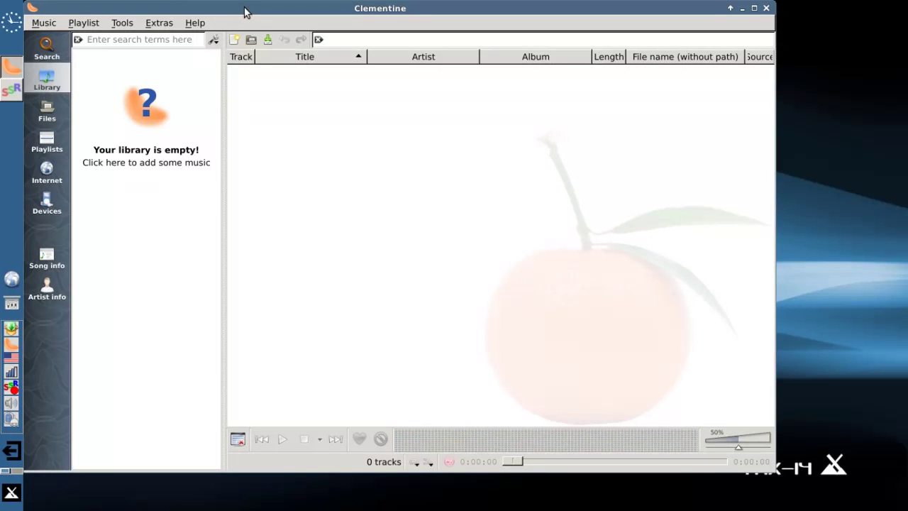
{"action": "left_click_drag", "start_coordinate": [239, 10], "coordinate": [312, 27]}
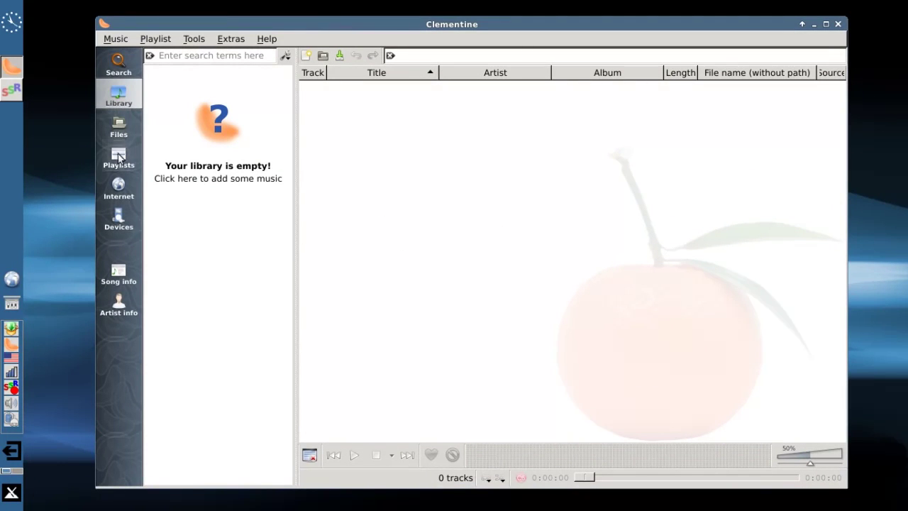
{"action": "left_click", "coordinate": [119, 191]}
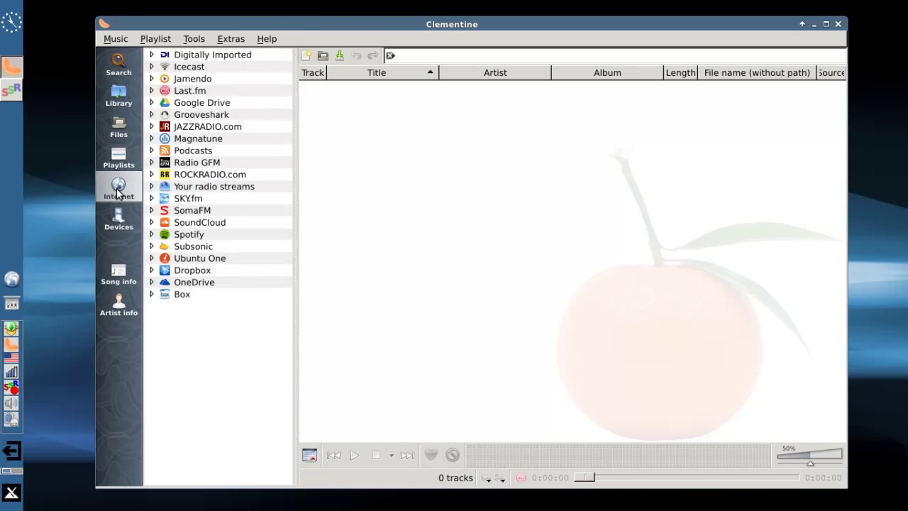
{"action": "left_click", "coordinate": [151, 67]}
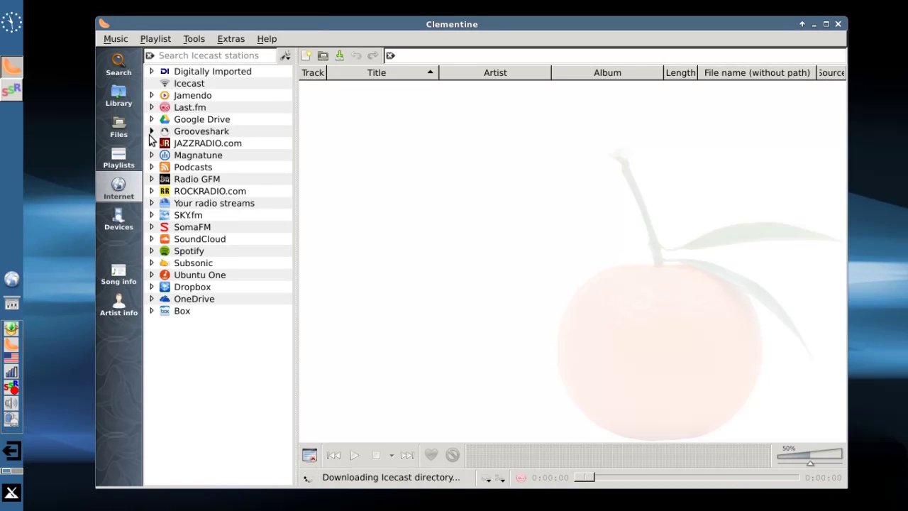
{"action": "left_click", "coordinate": [187, 84]}
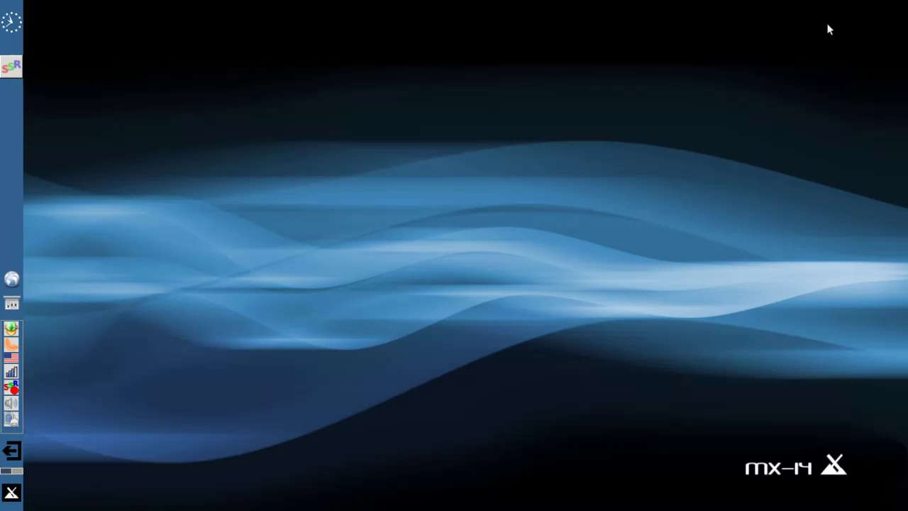
- Quit Clementine entirely from its tray icon menu
{"action": "left_click", "coordinate": [12, 492]}
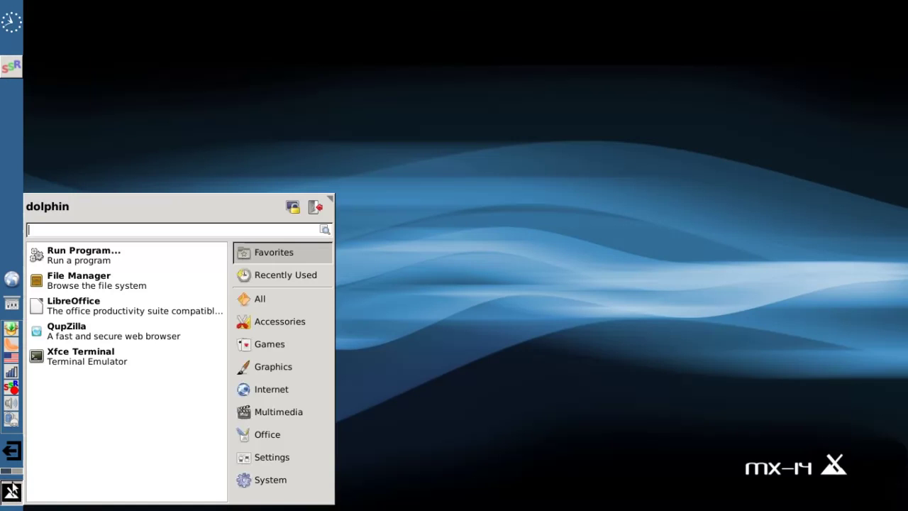
{"action": "left_click", "coordinate": [10, 346]}
{"action": "right_click", "coordinate": [10, 346]}
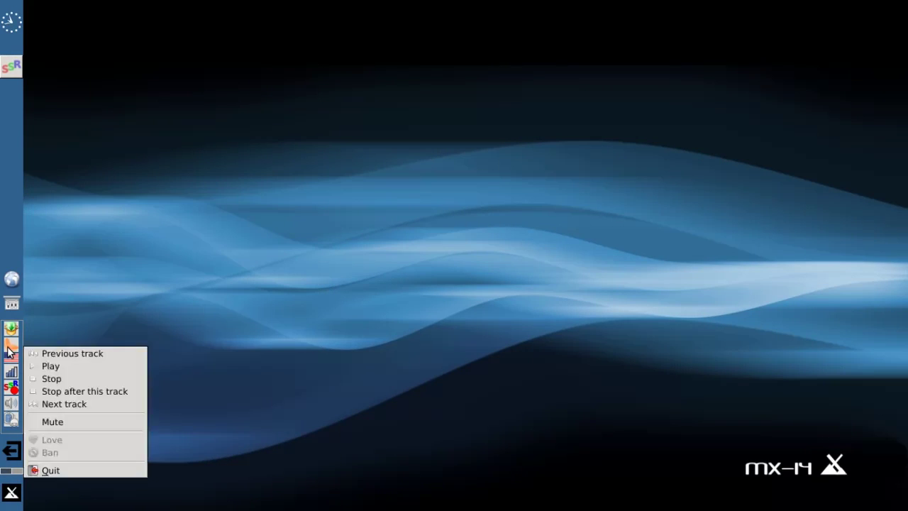
{"action": "left_click", "coordinate": [49, 466]}
- Launch Minitube from the Whisker menu's Multimedia category
{"action": "left_click", "coordinate": [11, 492]}
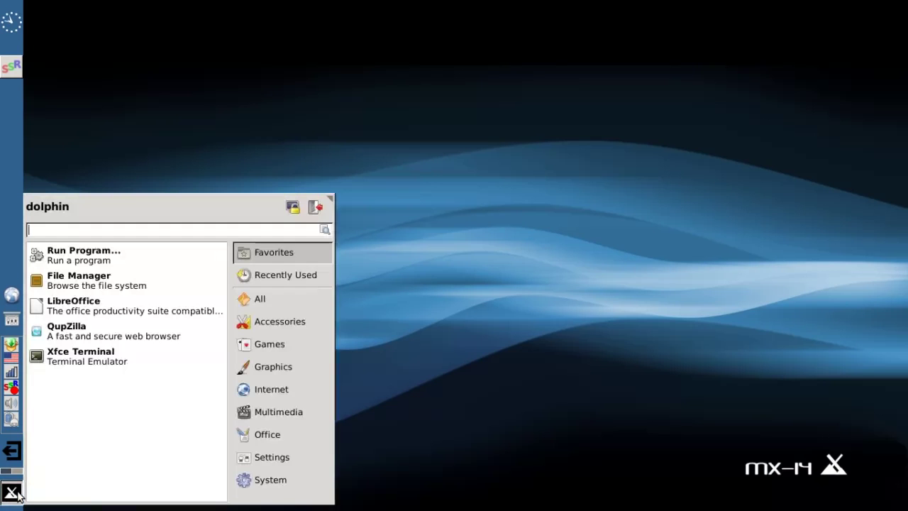
{"action": "mouse_move", "coordinate": [278, 410]}
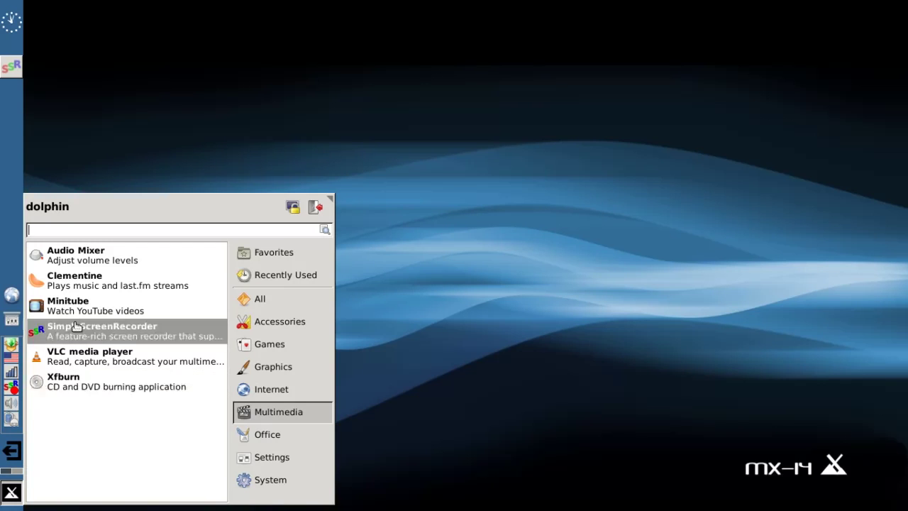
{"action": "left_click", "coordinate": [74, 312]}
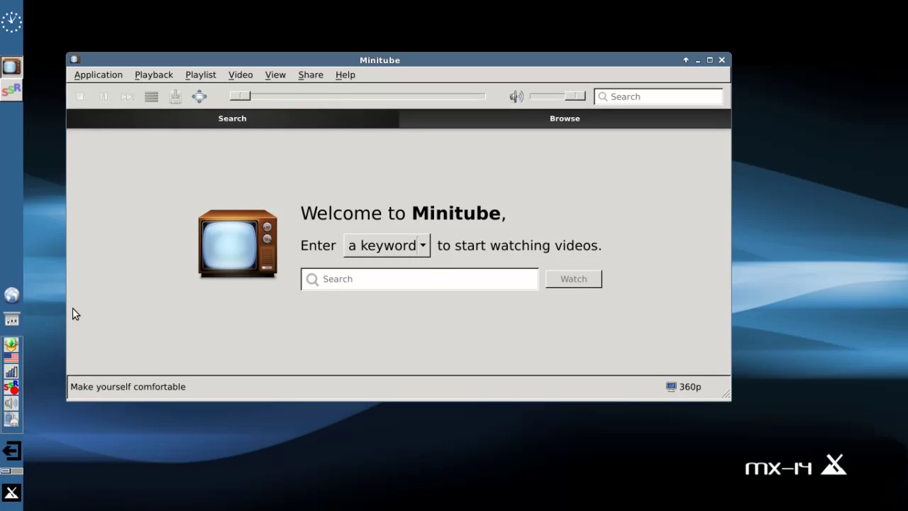
- Search Minitube for 'runwiththedolphin', then close Minitube
{"action": "left_click", "coordinate": [397, 278]}
{"action": "type", "text": "runwithth"}
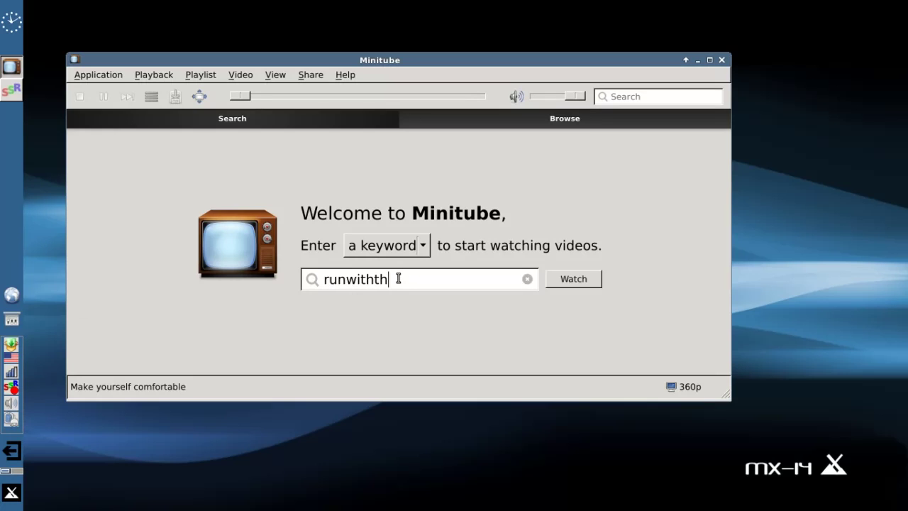
{"action": "type", "text": "edolphin"}
{"action": "key", "text": "Return"}
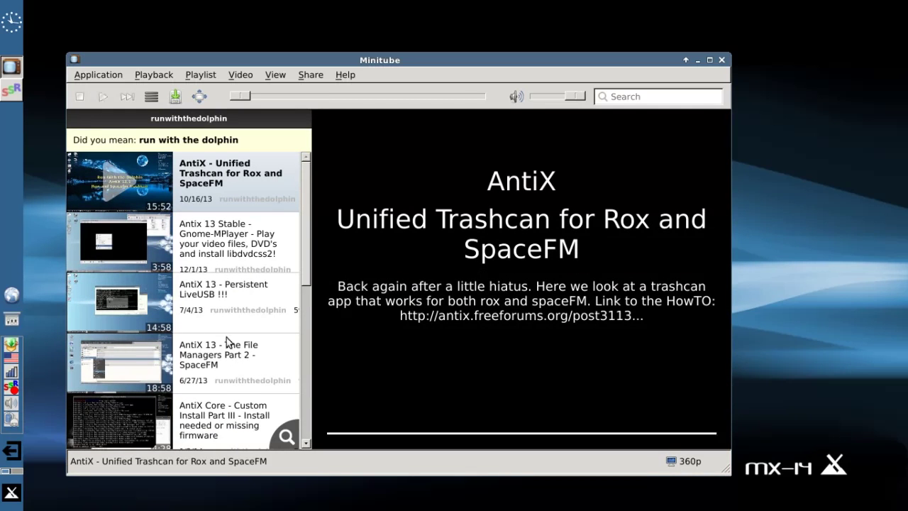
{"action": "left_click", "coordinate": [721, 61]}
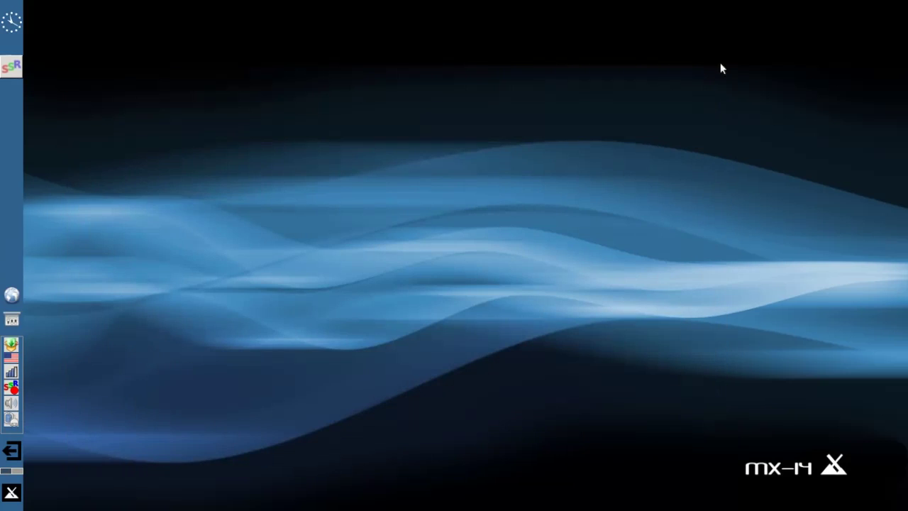
- Open the Whisker menu and step through Internet, Multimedia, Office and Settings app lists
{"action": "left_click", "coordinate": [11, 492]}
{"action": "left_click", "coordinate": [286, 391]}
{"action": "left_click", "coordinate": [287, 415]}
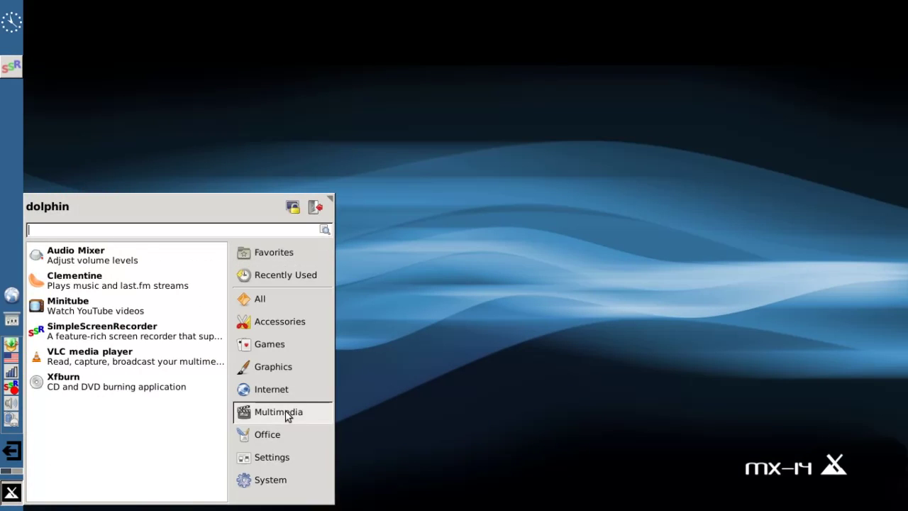
{"action": "left_click", "coordinate": [276, 435]}
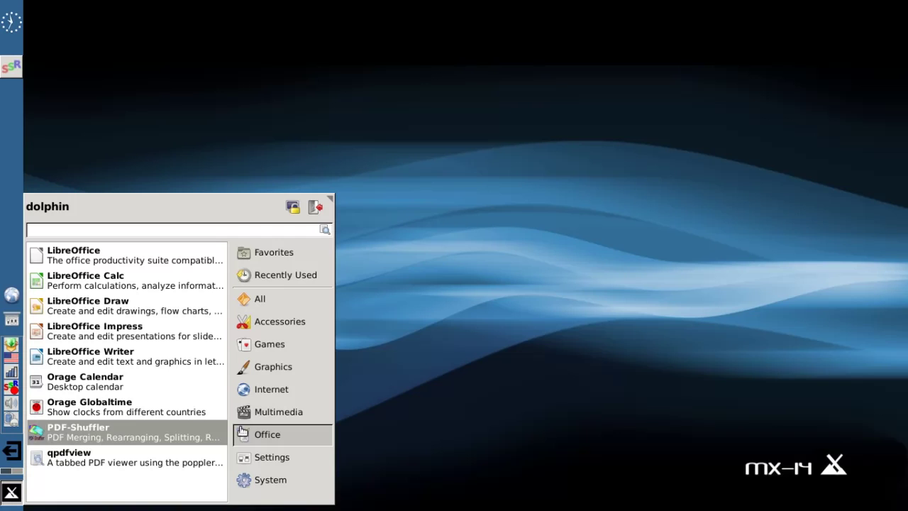
{"action": "left_click", "coordinate": [270, 458]}
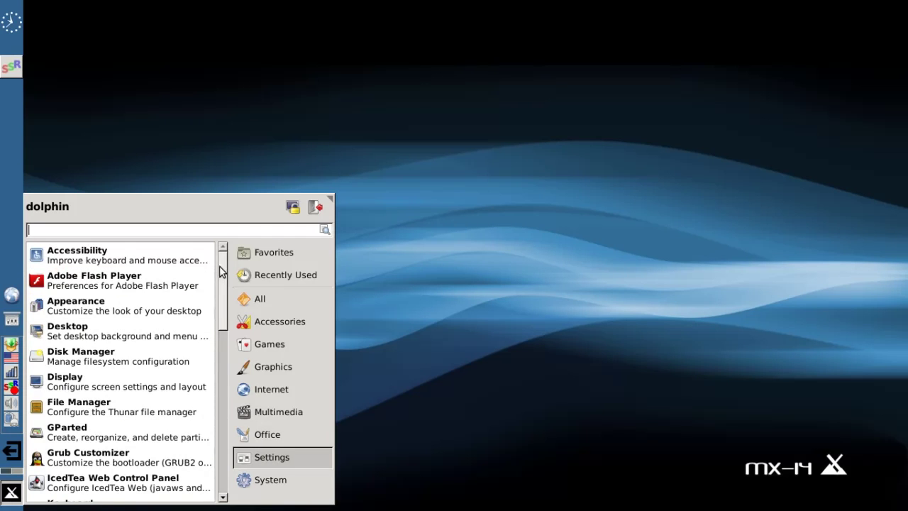
- Scroll the Settings tools list to the bottom, then switch to the System category
{"action": "scroll", "coordinate": [221, 281], "scroll_direction": "down", "scroll_amount": 1}
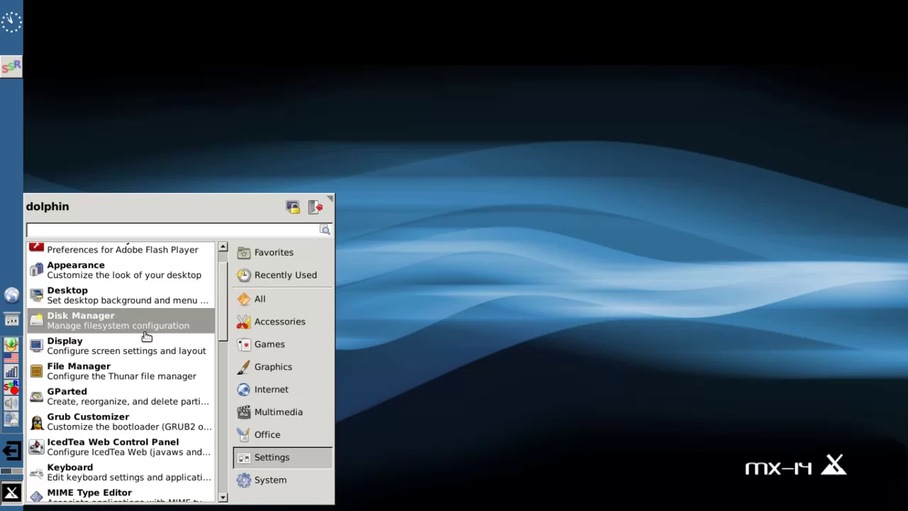
{"action": "left_click_drag", "start_coordinate": [221, 337], "coordinate": [220, 365]}
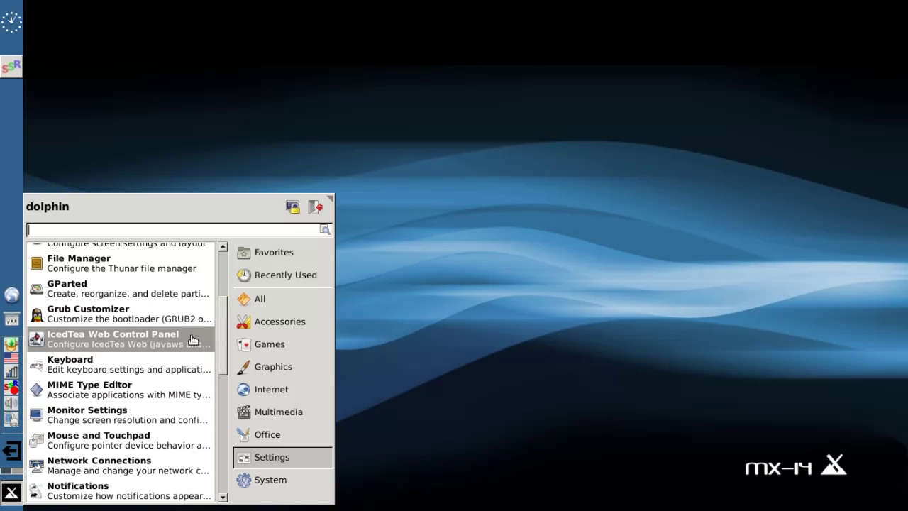
{"action": "scroll", "coordinate": [222, 344], "scroll_direction": "down", "scroll_amount": 1}
{"action": "left_click_drag", "start_coordinate": [222, 344], "coordinate": [223, 462]}
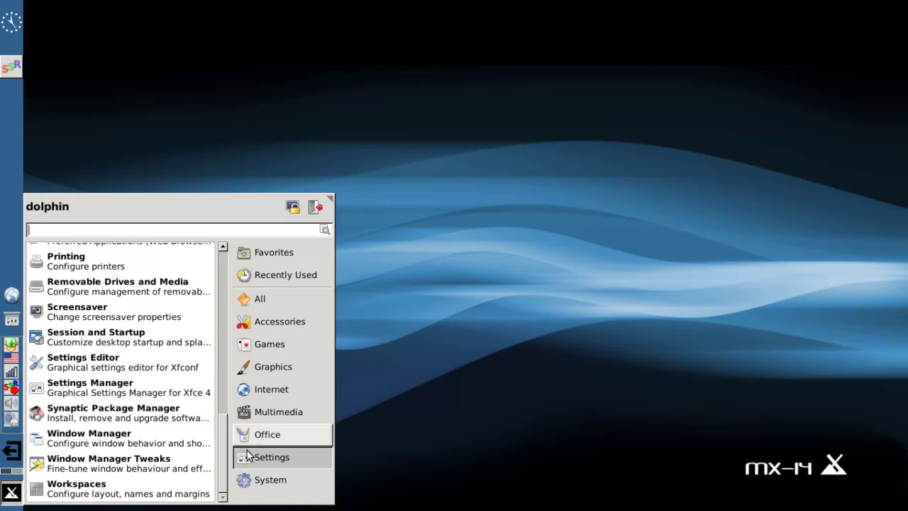
{"action": "left_click", "coordinate": [268, 481]}
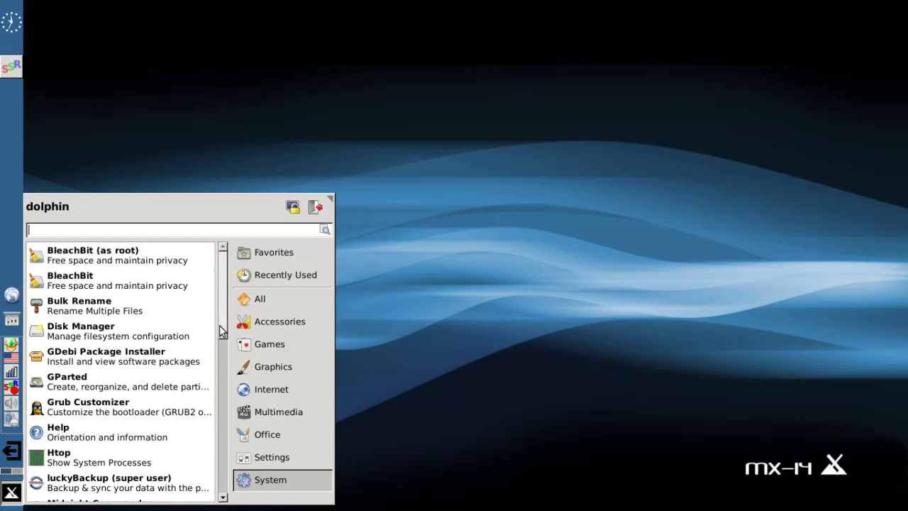
- Scroll down the System apps and launch Htop to view live processes and memory
{"action": "scroll", "coordinate": [220, 335], "scroll_direction": "down", "scroll_amount": 1}
{"action": "scroll", "coordinate": [222, 365], "scroll_direction": "down", "scroll_amount": 3}
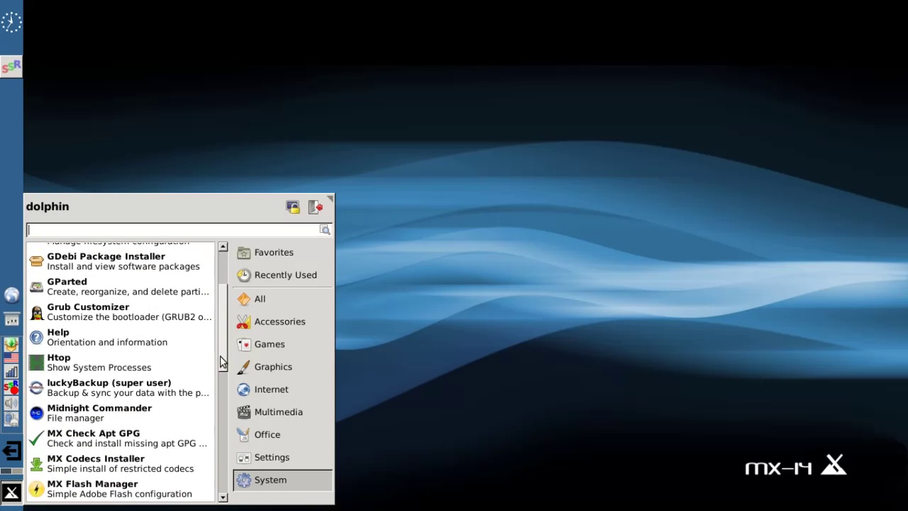
{"action": "left_click", "coordinate": [135, 363]}
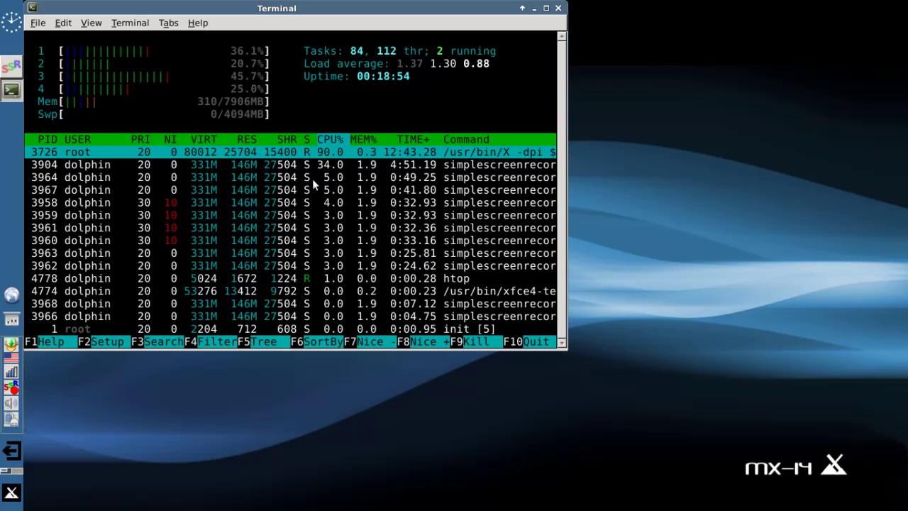
- Close the Htop terminal and scroll the Whisker menu's System apps down toward RemasterCC
{"action": "left_click", "coordinate": [558, 8]}
{"action": "left_click", "coordinate": [9, 494]}
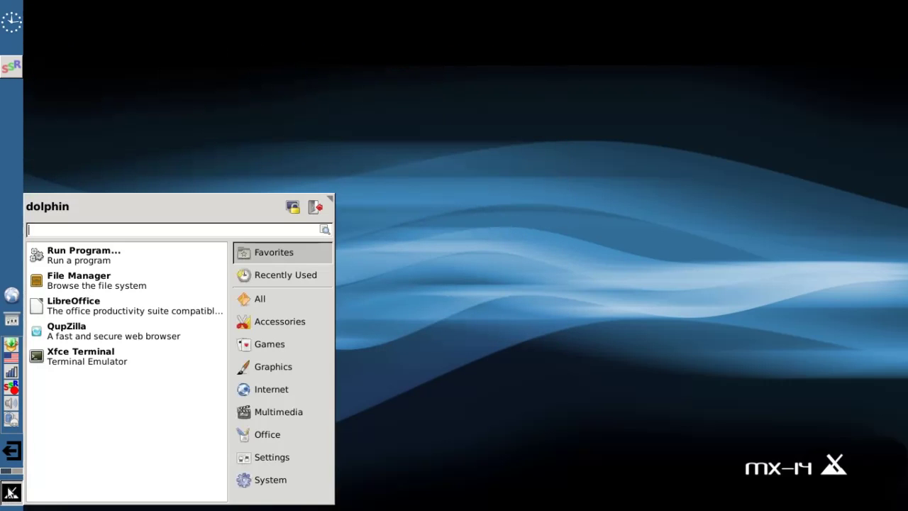
{"action": "mouse_move", "coordinate": [283, 480]}
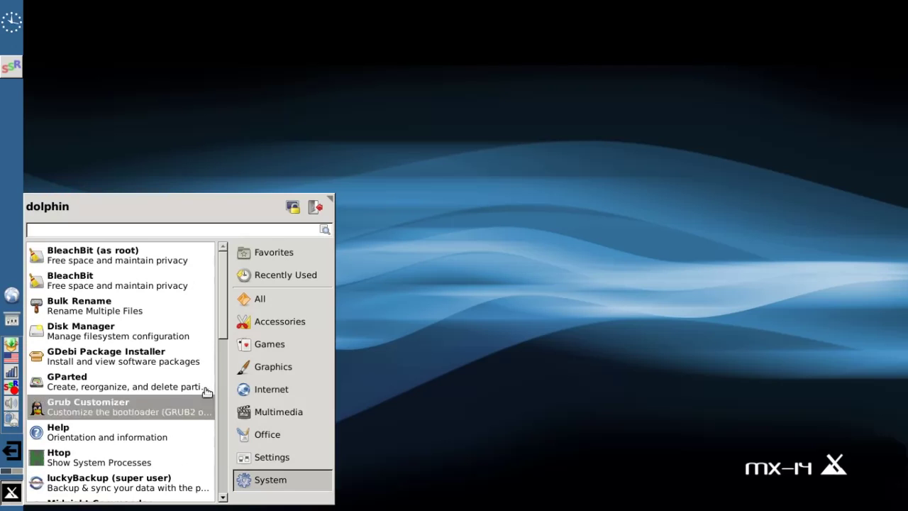
{"action": "left_click_drag", "start_coordinate": [225, 336], "coordinate": [222, 440]}
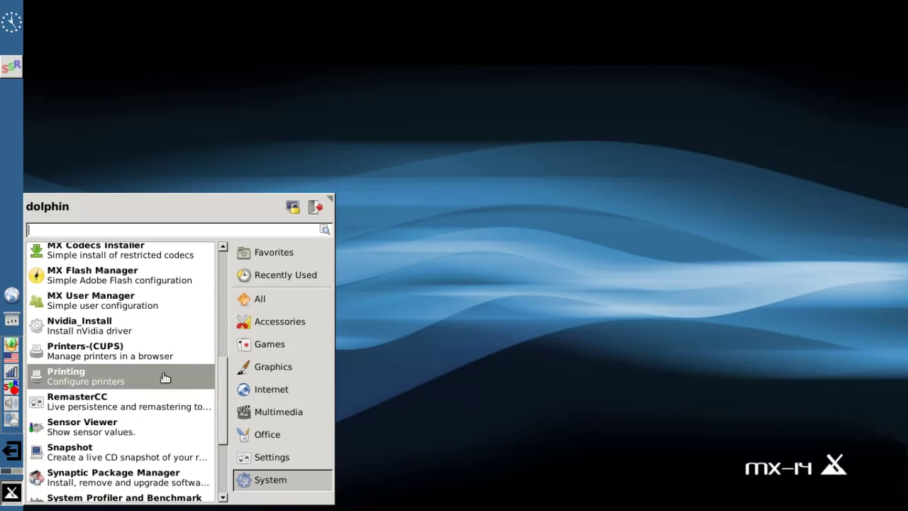
{"action": "left_click_drag", "start_coordinate": [224, 408], "coordinate": [223, 458]}
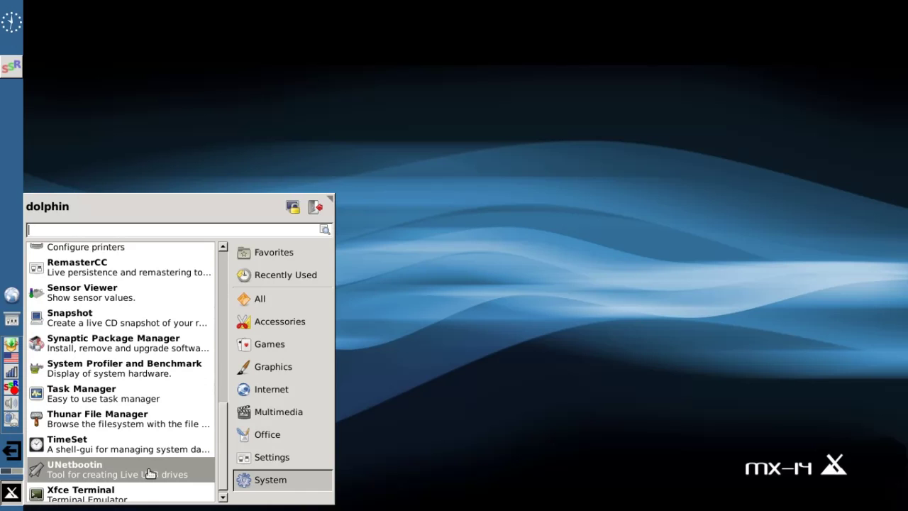
- Launch RemasterCC, close it without choosing an option, and dismiss the root permissions notice
{"action": "left_click", "coordinate": [113, 272]}
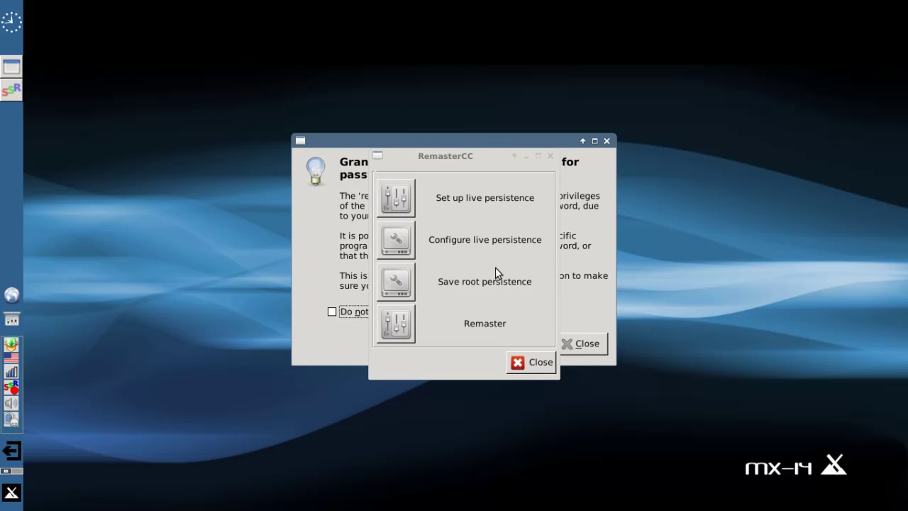
{"action": "left_click", "coordinate": [522, 367]}
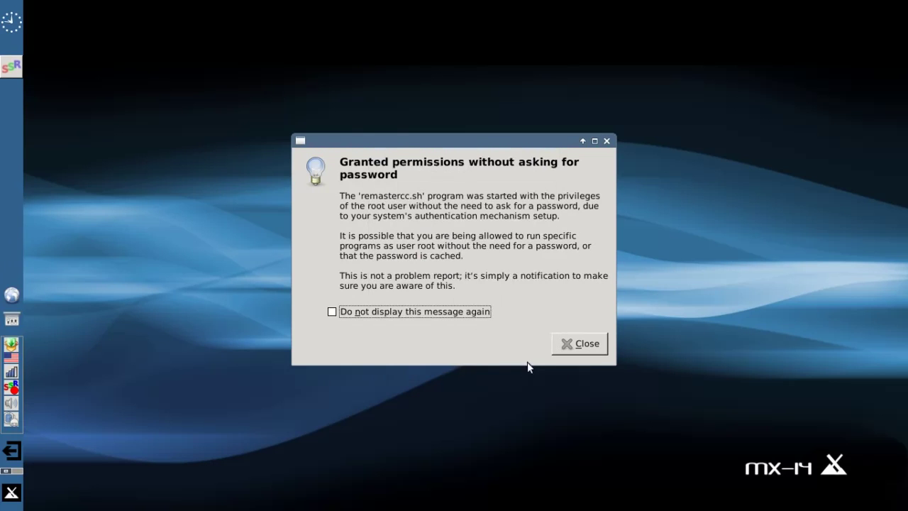
{"action": "left_click", "coordinate": [568, 347]}
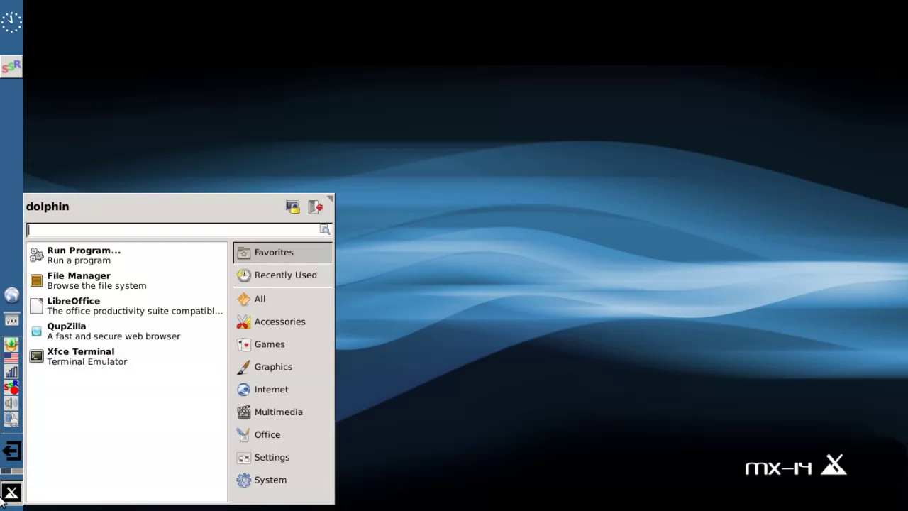
{"action": "mouse_move", "coordinate": [296, 480]}
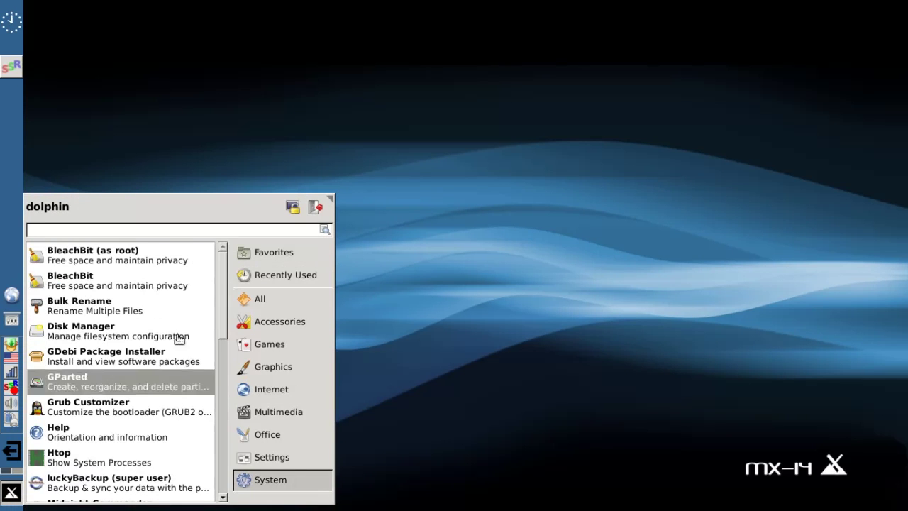
{"action": "left_click_drag", "start_coordinate": [224, 305], "coordinate": [217, 478]}
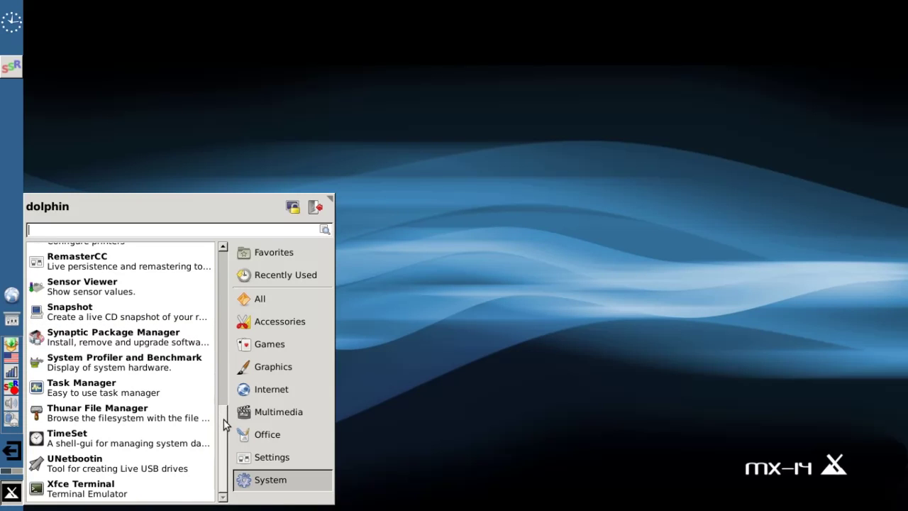
{"action": "left_click_drag", "start_coordinate": [224, 420], "coordinate": [225, 397]}
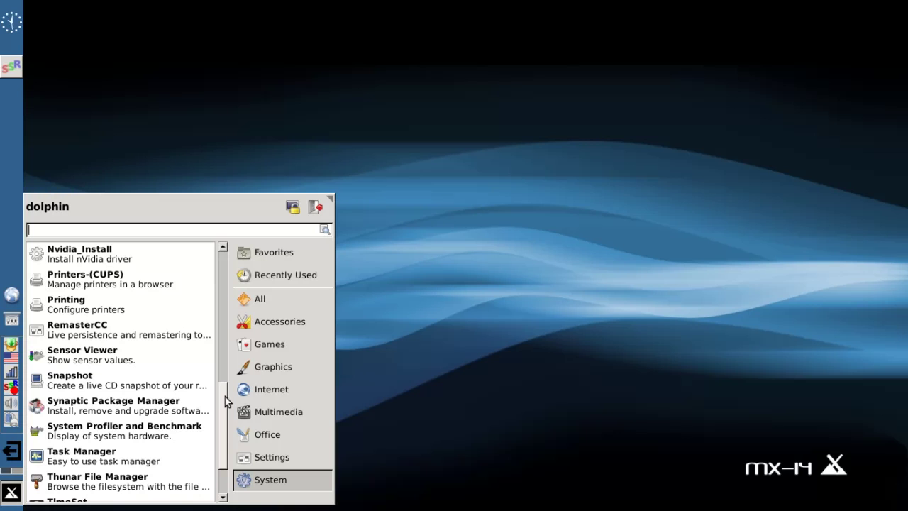
{"action": "scroll", "coordinate": [223, 390], "scroll_direction": "up", "scroll_amount": 1}
{"action": "left_click", "coordinate": [12, 491]}
{"action": "left_click", "coordinate": [11, 491]}
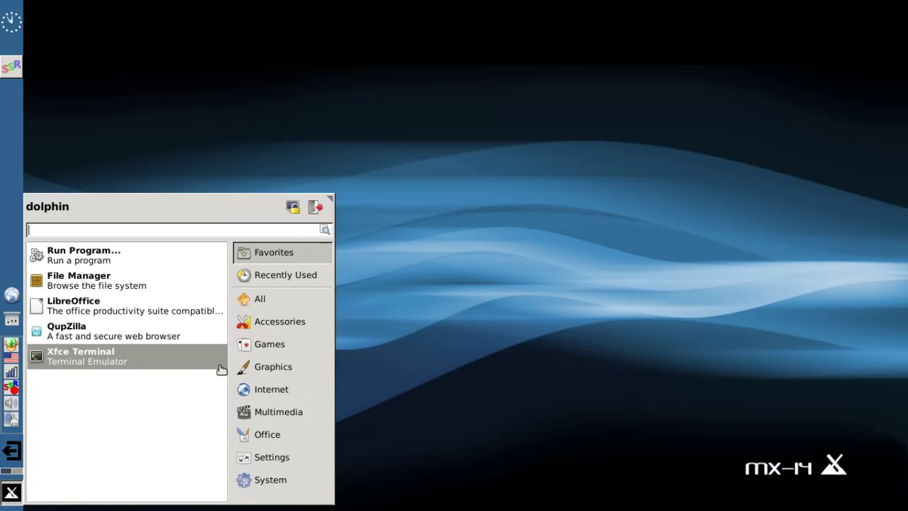
- Preview the Accessories, Games and Graphics apps, then click the desktop to close the menu
{"action": "mouse_move", "coordinate": [289, 327]}
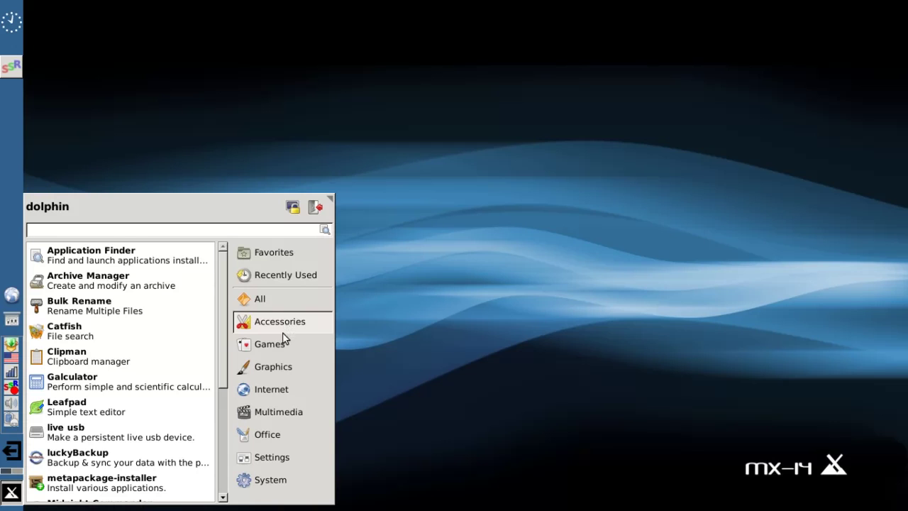
{"action": "mouse_move", "coordinate": [282, 348]}
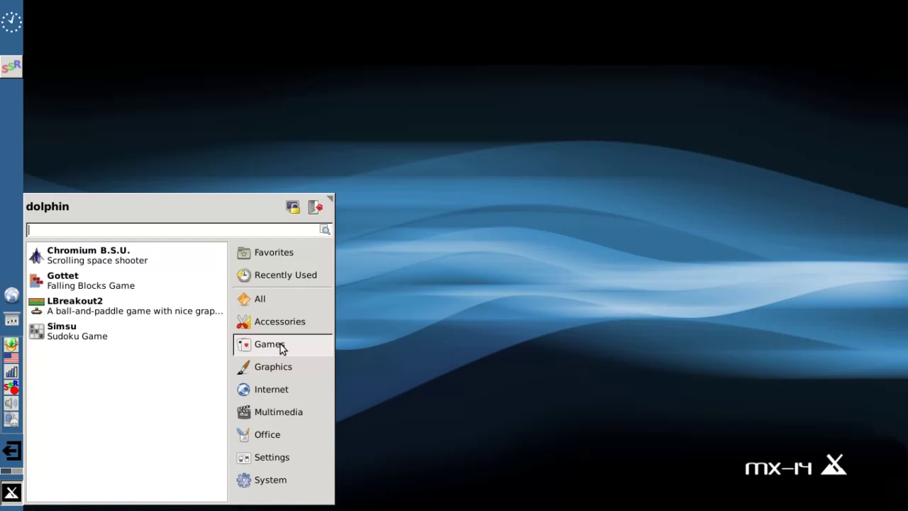
{"action": "mouse_move", "coordinate": [280, 370]}
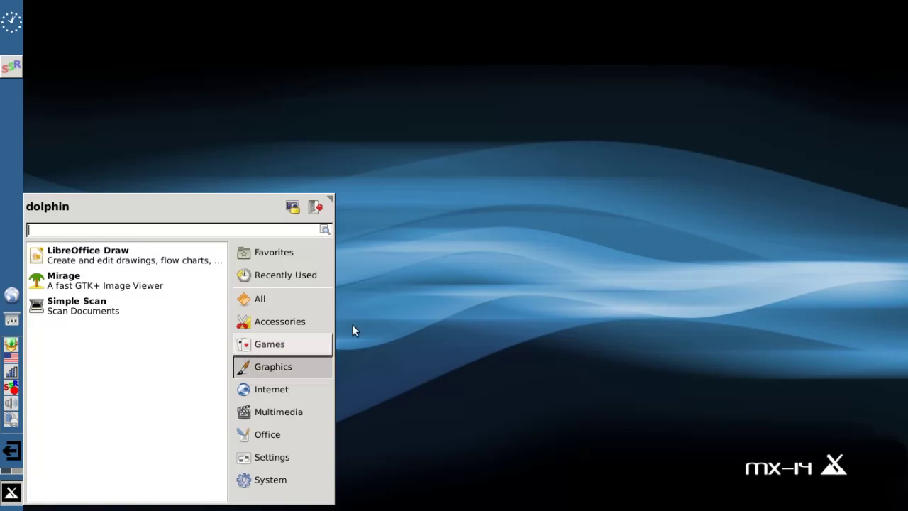
{"action": "left_click", "coordinate": [397, 291]}
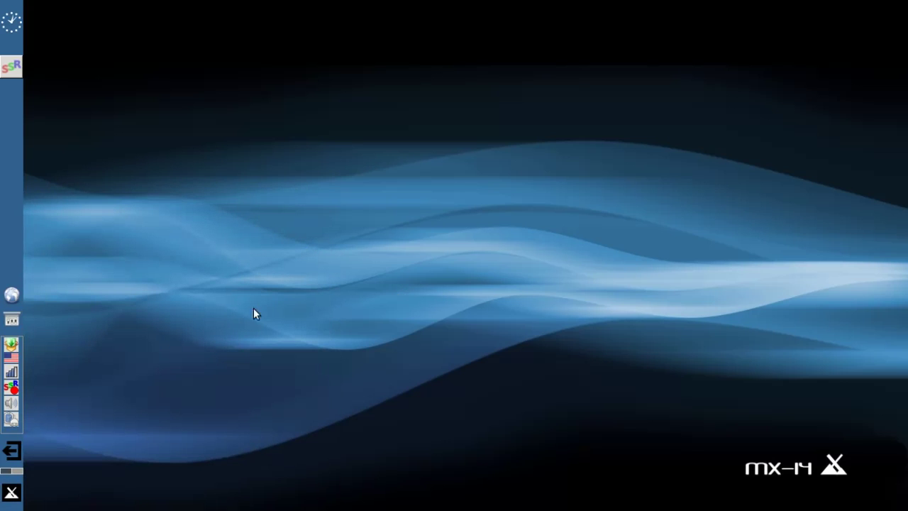